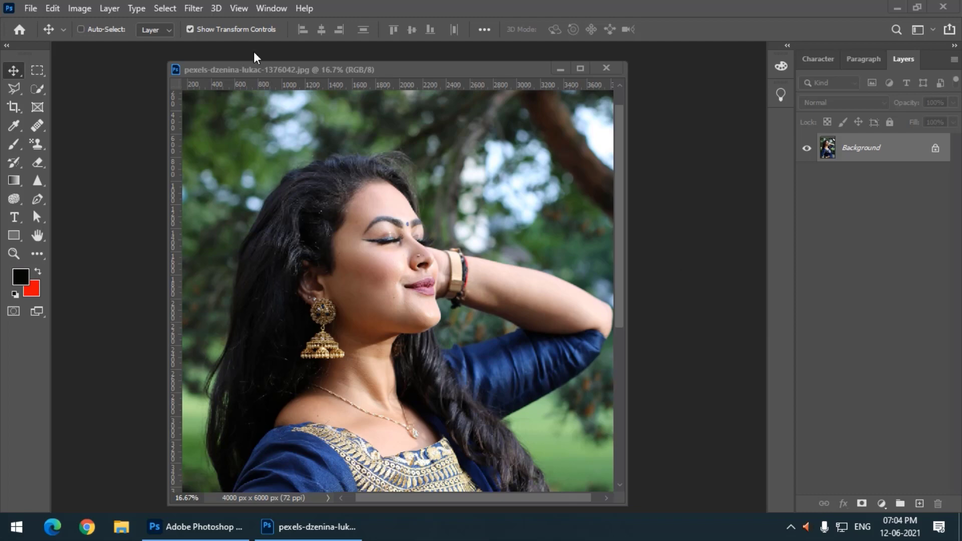
Open the Brightness/Contrast adjustment on the portrait photo, try a brightness of 150 and bring it back to 5
{"action": "left_click_drag", "start_coordinate": [254, 74], "coordinate": [223, 74]}
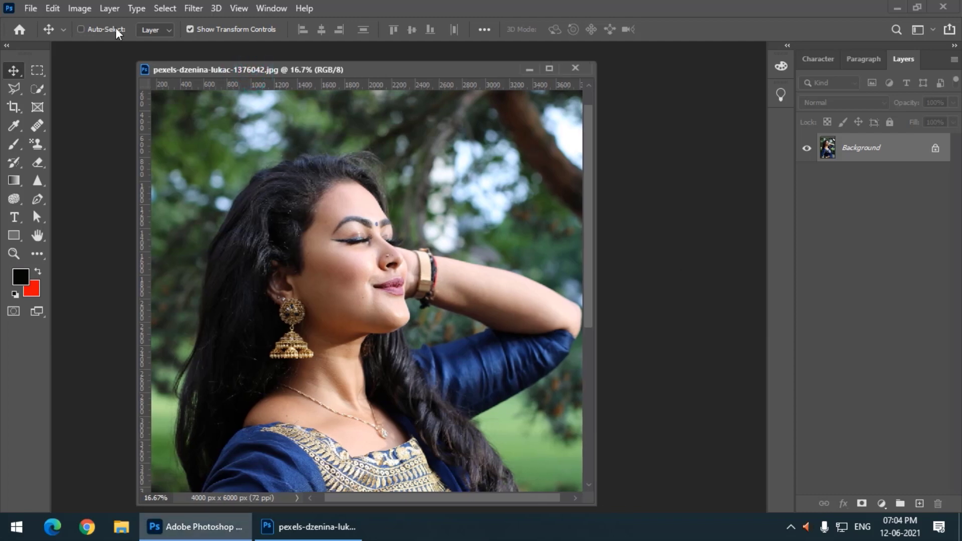
{"action": "left_click", "coordinate": [90, 10]}
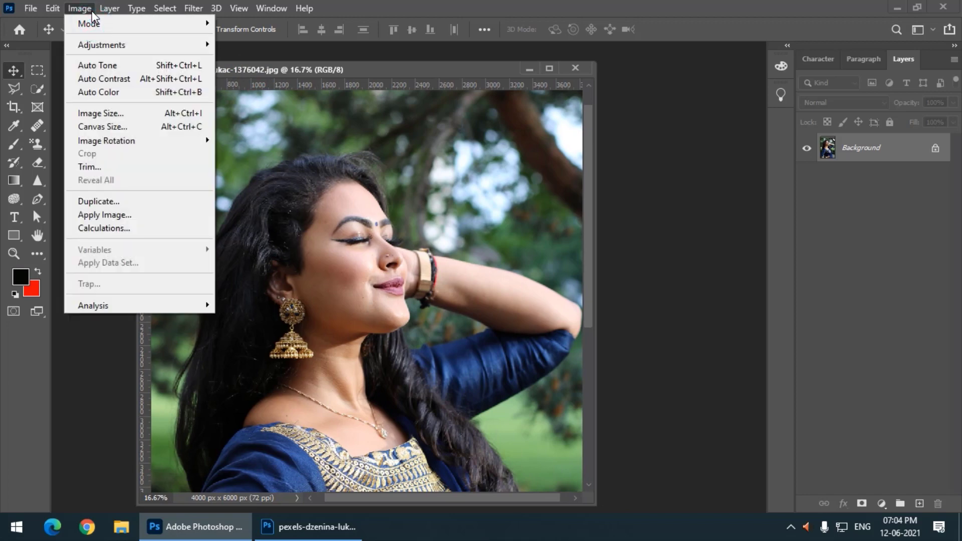
{"action": "mouse_move", "coordinate": [102, 47]}
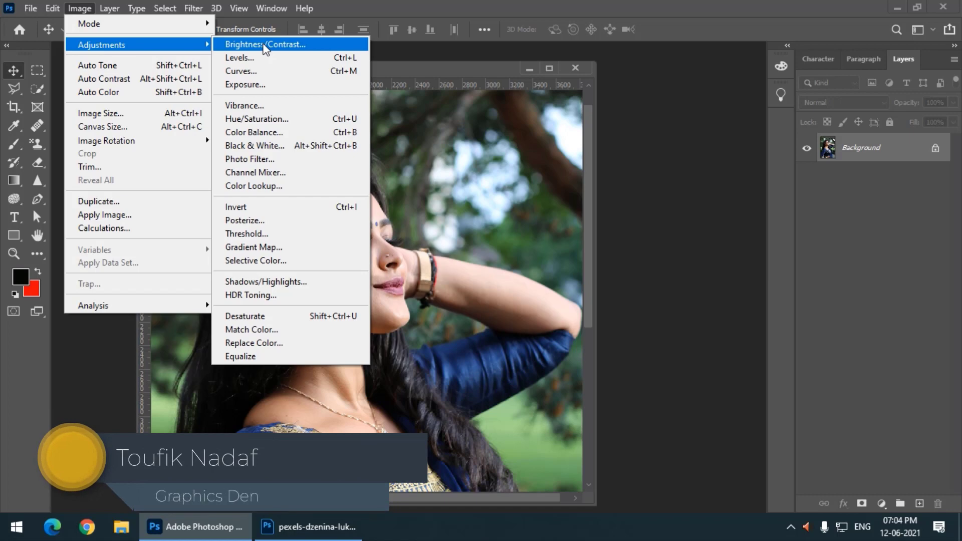
{"action": "left_click", "coordinate": [264, 46]}
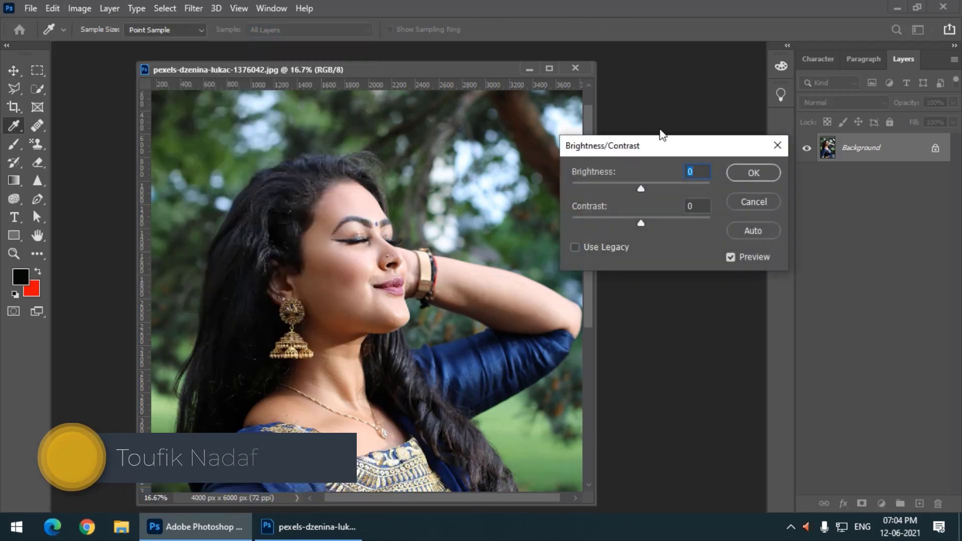
{"action": "left_click_drag", "start_coordinate": [651, 148], "coordinate": [435, 158]}
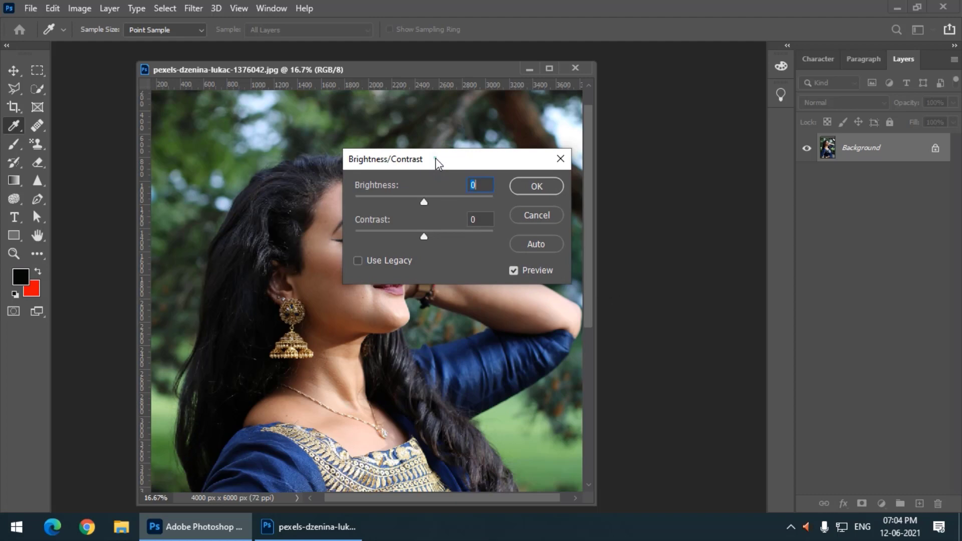
{"action": "left_click_drag", "start_coordinate": [436, 158], "coordinate": [646, 142]}
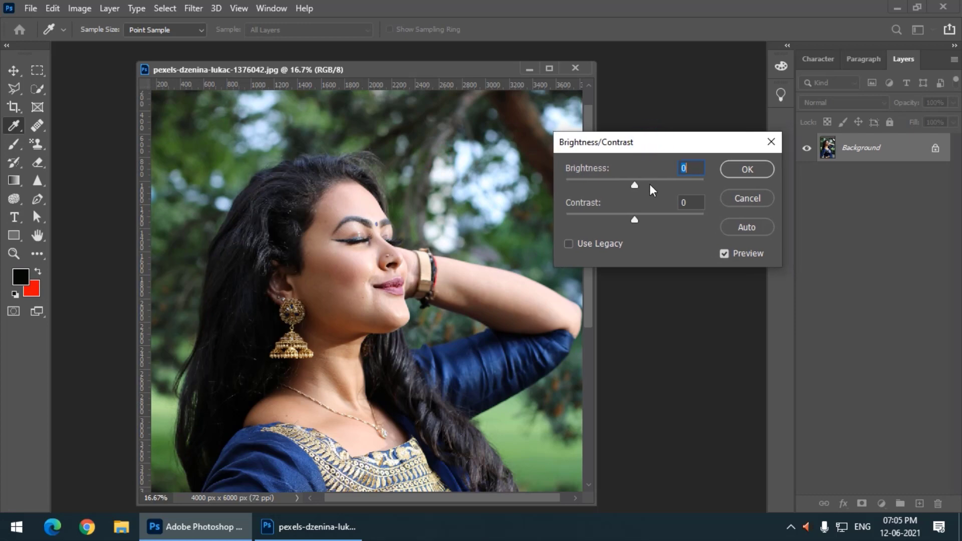
{"action": "left_click_drag", "start_coordinate": [565, 148], "coordinate": [597, 143]}
{"action": "left_click_drag", "start_coordinate": [669, 179], "coordinate": [736, 179]}
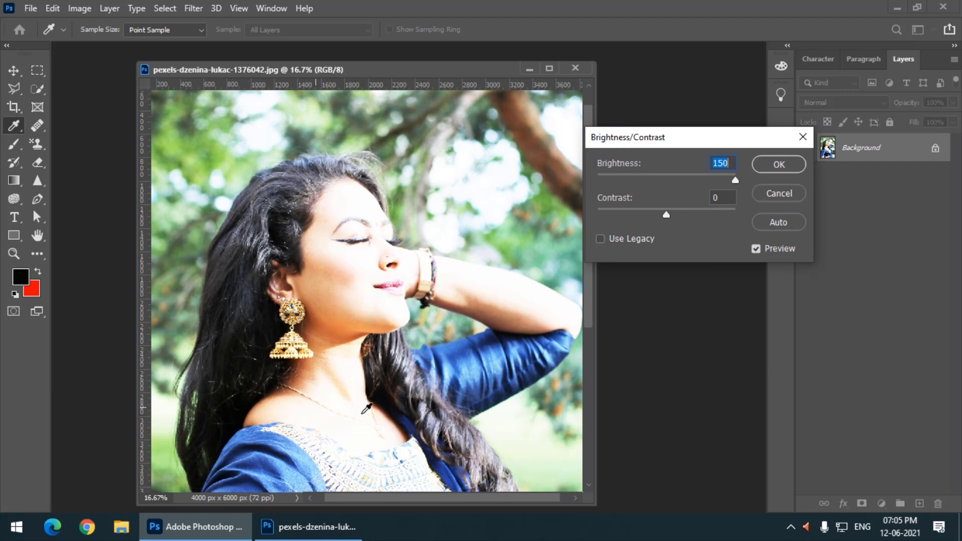
{"action": "left_click_drag", "start_coordinate": [736, 179], "coordinate": [669, 176]}
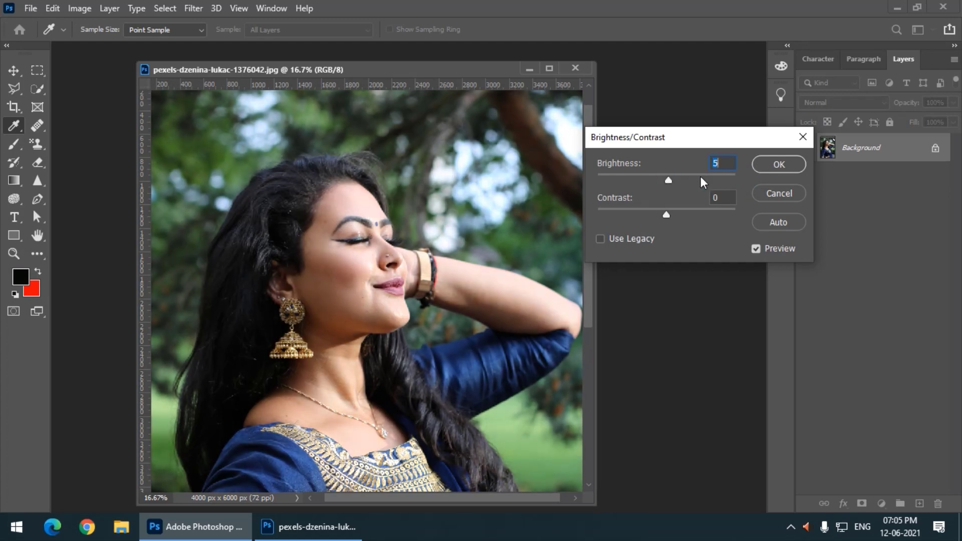
Try the contrast at its extremes of -50 and 100, and return it to -1
{"action": "left_click", "coordinate": [722, 196]}
{"action": "left_click_drag", "start_coordinate": [667, 217], "coordinate": [580, 205]}
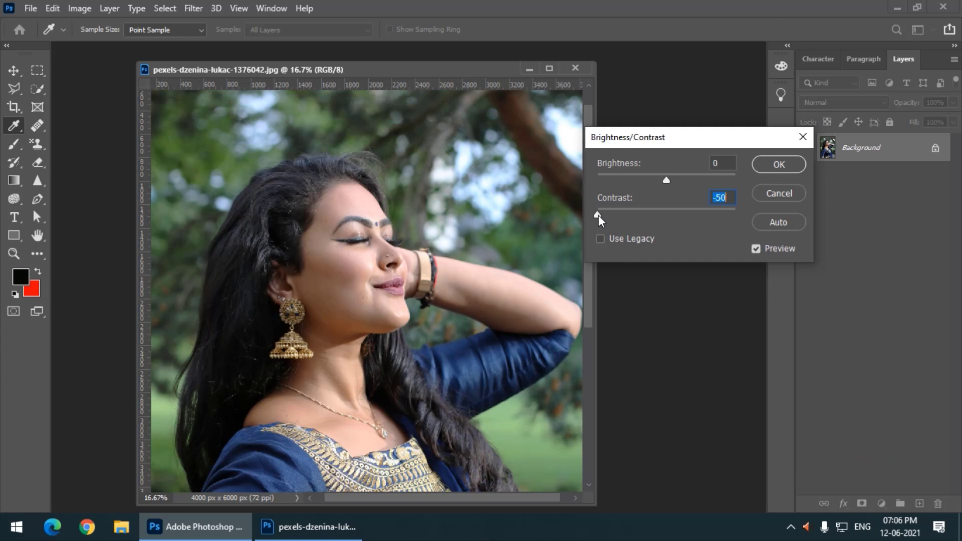
{"action": "left_click_drag", "start_coordinate": [599, 215], "coordinate": [743, 217]}
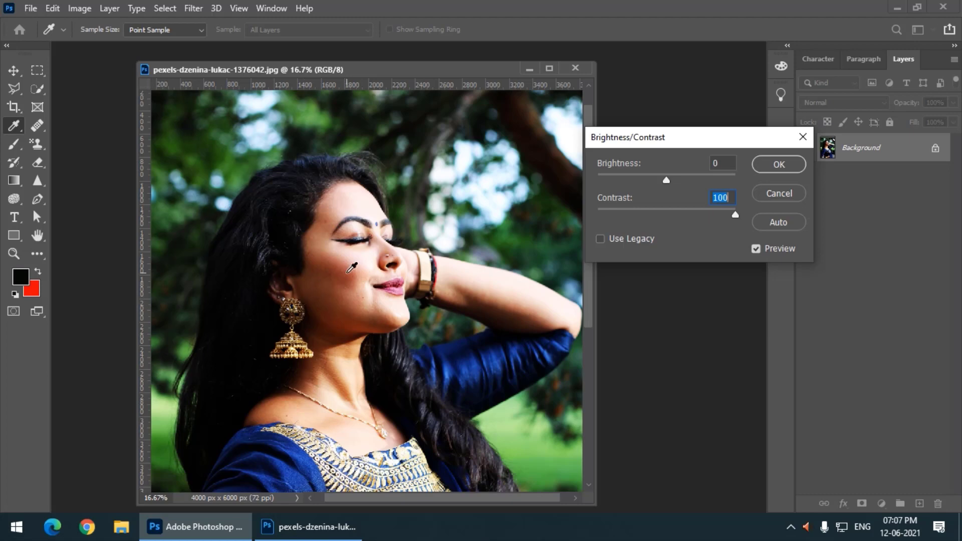
{"action": "left_click_drag", "start_coordinate": [643, 137], "coordinate": [624, 136]}
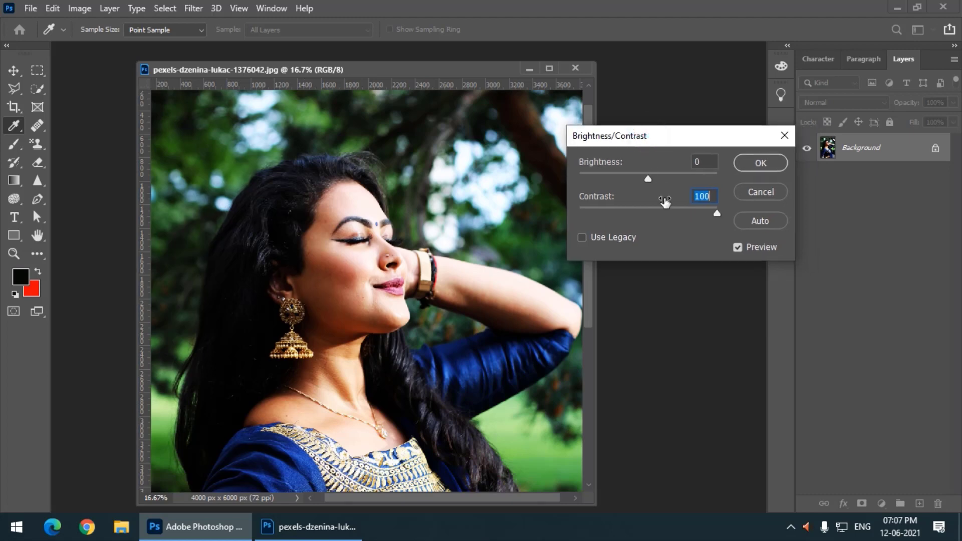
{"action": "left_click_drag", "start_coordinate": [715, 214], "coordinate": [647, 210]}
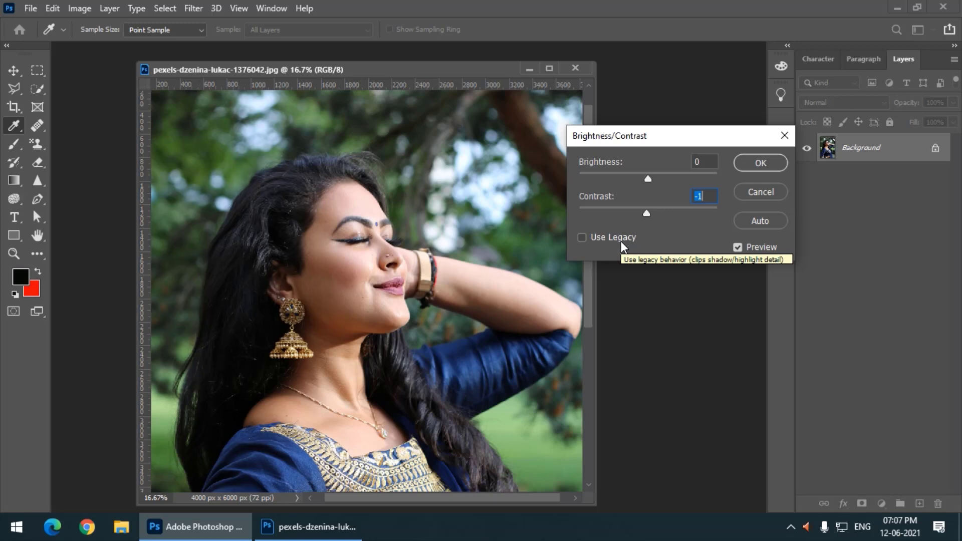
Enable Use Legacy, try a brightness of -100 and reset the brightness to 0
{"action": "left_click", "coordinate": [610, 240]}
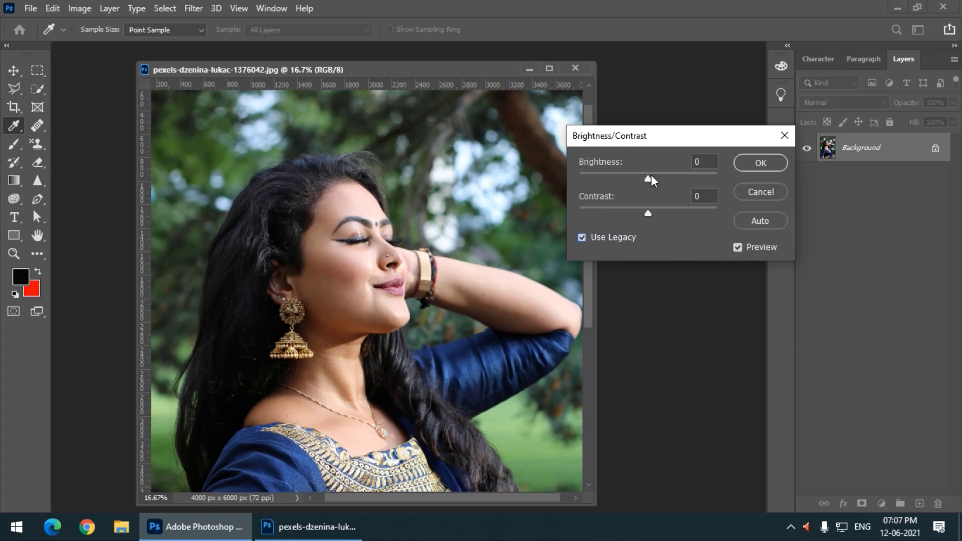
{"action": "left_click_drag", "start_coordinate": [648, 178], "coordinate": [605, 180]}
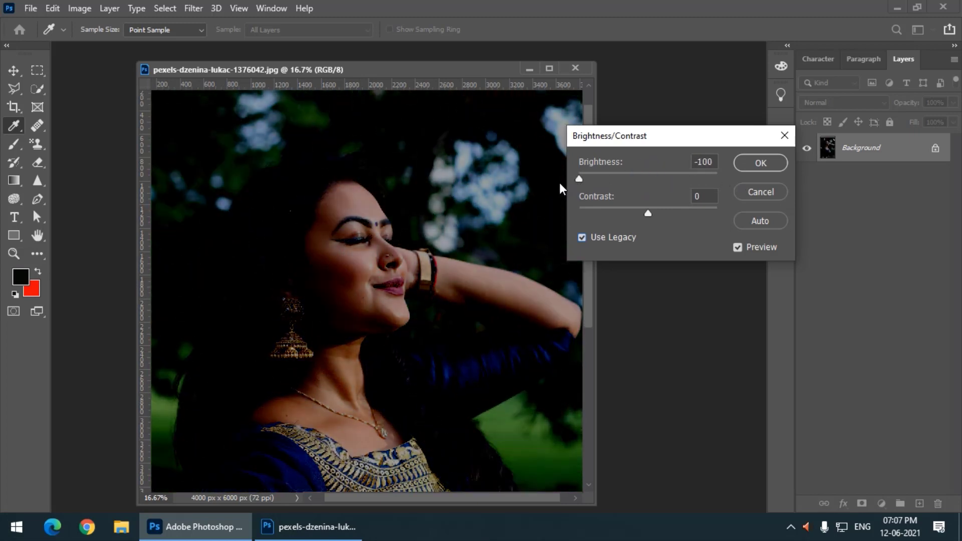
{"action": "left_click_drag", "start_coordinate": [579, 179], "coordinate": [648, 183]}
{"action": "type", "text": "0"}
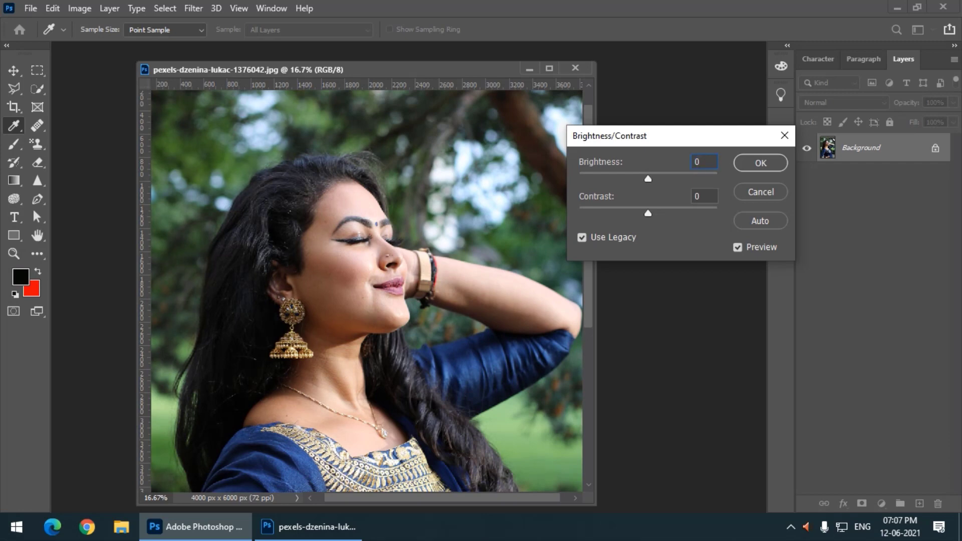
Try the legacy contrast at 100 and -100, and settle it at -63
{"action": "left_click", "coordinate": [703, 197]}
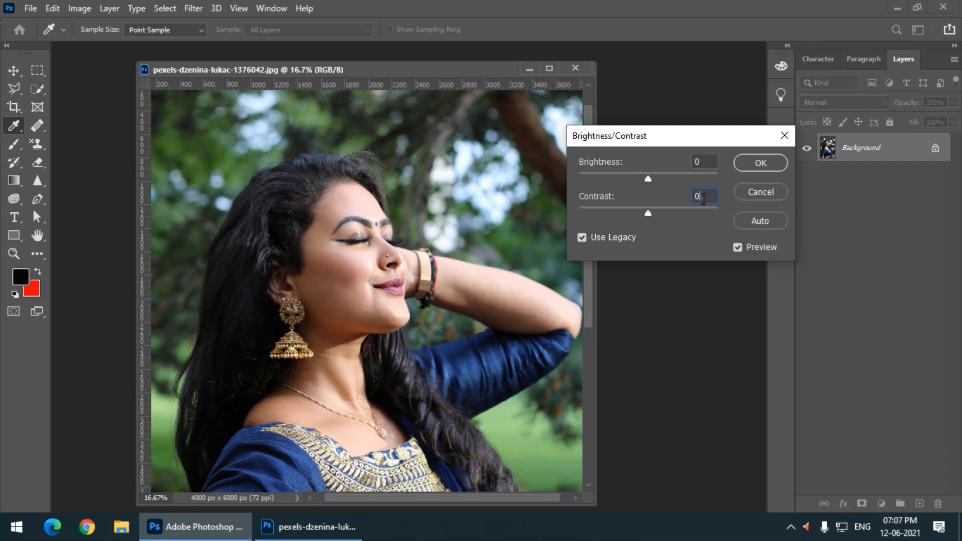
{"action": "left_click", "coordinate": [898, 4]}
{"action": "left_click_drag", "start_coordinate": [633, 142], "coordinate": [556, 142]}
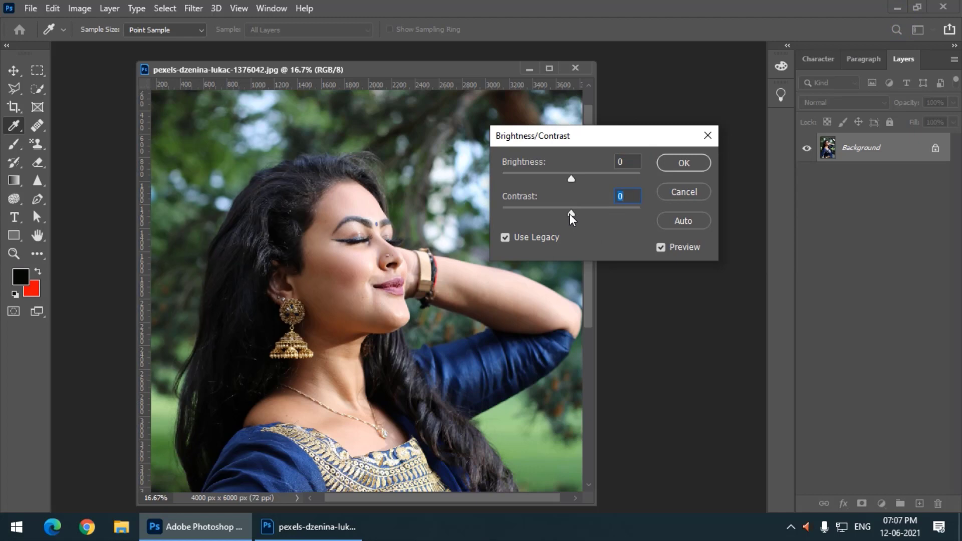
{"action": "left_click_drag", "start_coordinate": [569, 214], "coordinate": [647, 216]}
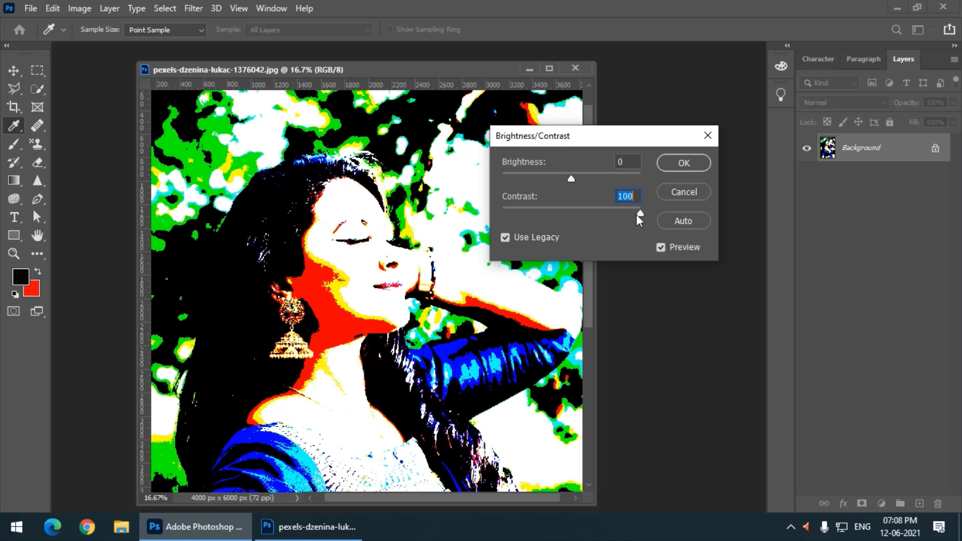
{"action": "left_click_drag", "start_coordinate": [638, 214], "coordinate": [493, 215]}
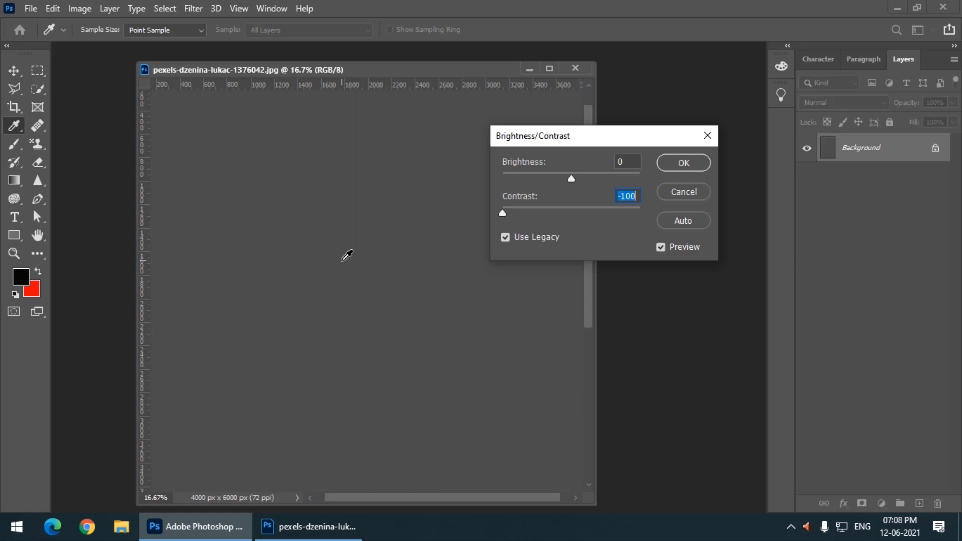
{"action": "left_click_drag", "start_coordinate": [502, 215], "coordinate": [528, 219]}
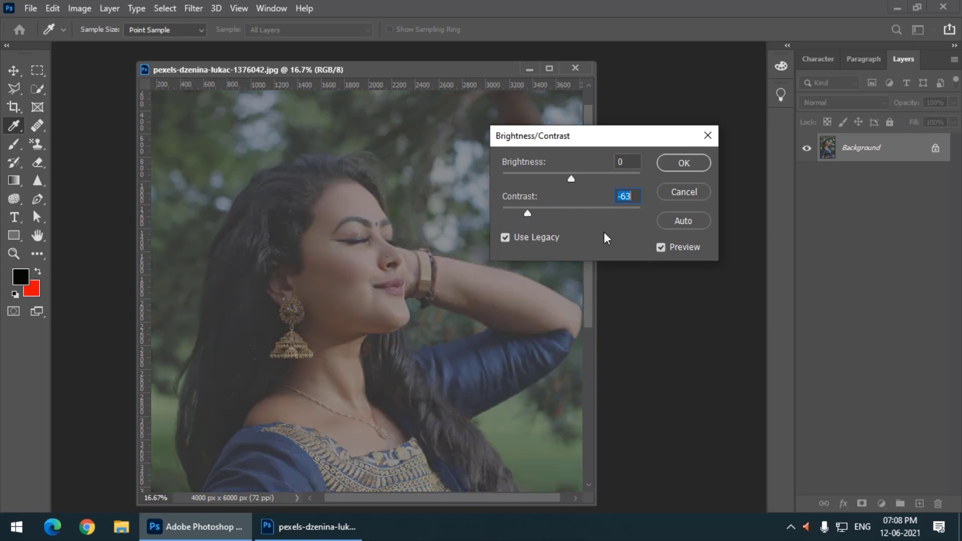
Compare the photo with and without the adjustment preview, and bring the legacy contrast back to 1
{"action": "left_click", "coordinate": [661, 248]}
{"action": "left_click", "coordinate": [661, 248]}
{"action": "left_click", "coordinate": [660, 248]}
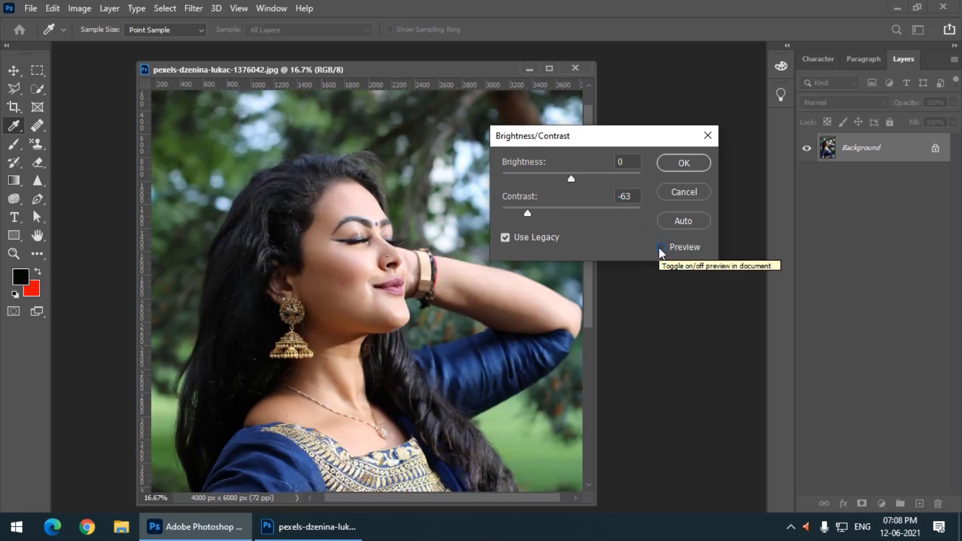
{"action": "left_click", "coordinate": [661, 248]}
{"action": "left_click_drag", "start_coordinate": [528, 212], "coordinate": [572, 216]}
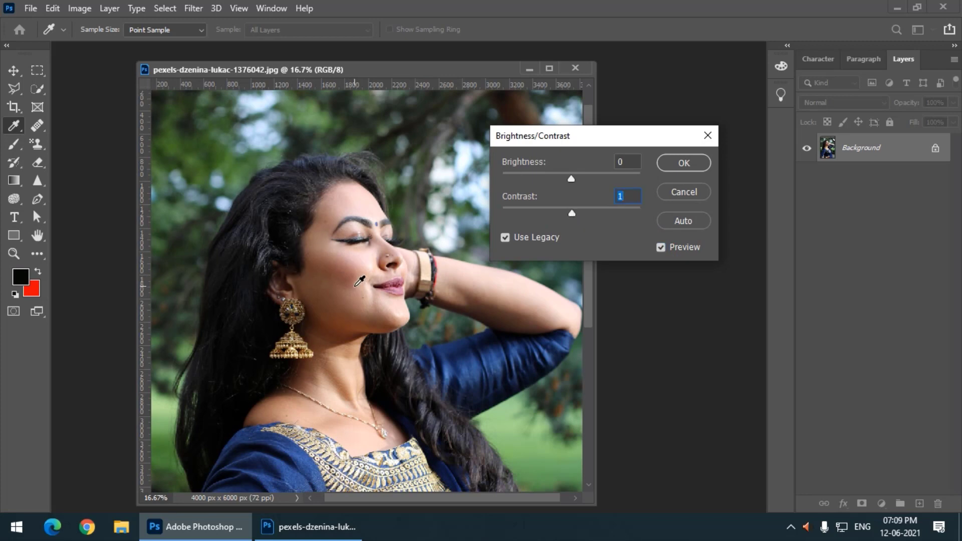
Try the automatic brightness and contrast correction with the preview turned off, and discard the whole adjustment
{"action": "left_click", "coordinate": [691, 223]}
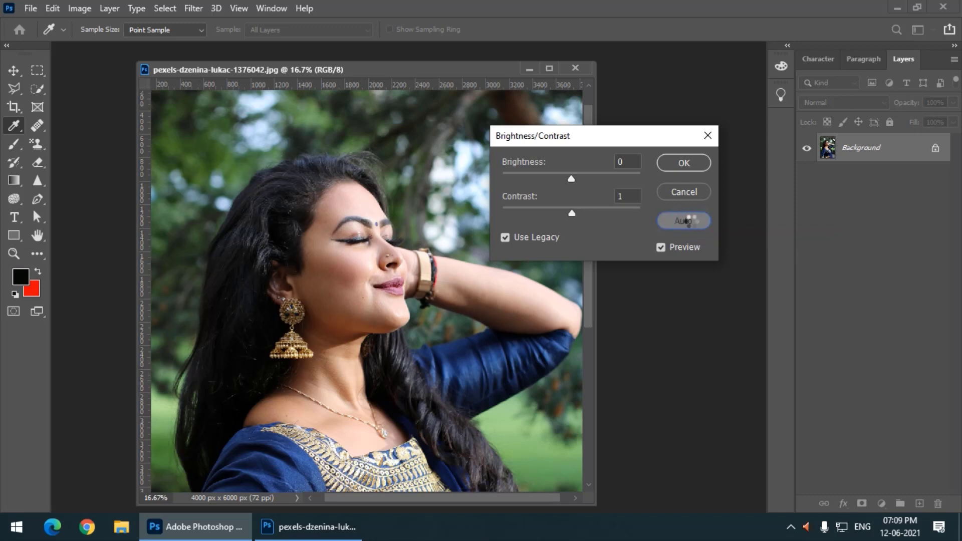
{"action": "left_click", "coordinate": [660, 247]}
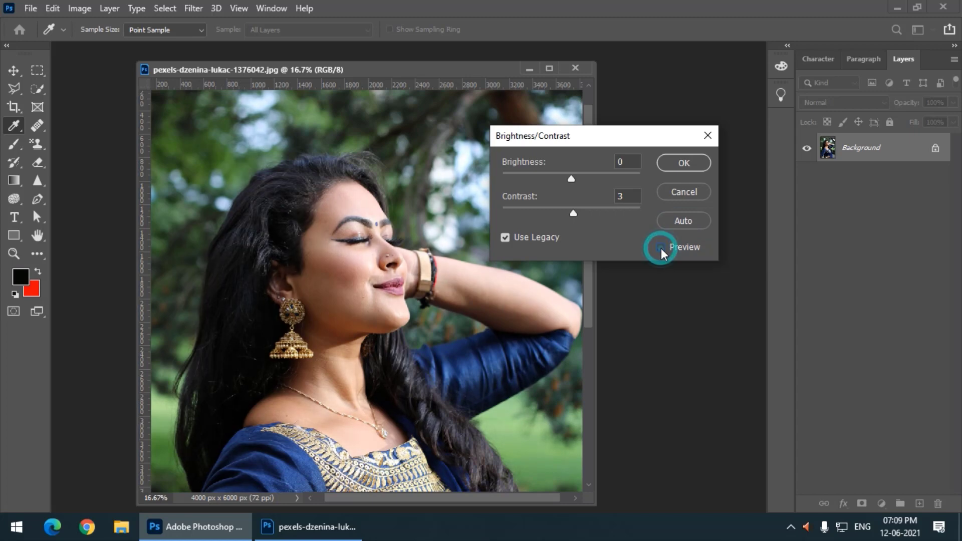
{"action": "left_click", "coordinate": [702, 194]}
{"action": "key", "text": "v"}
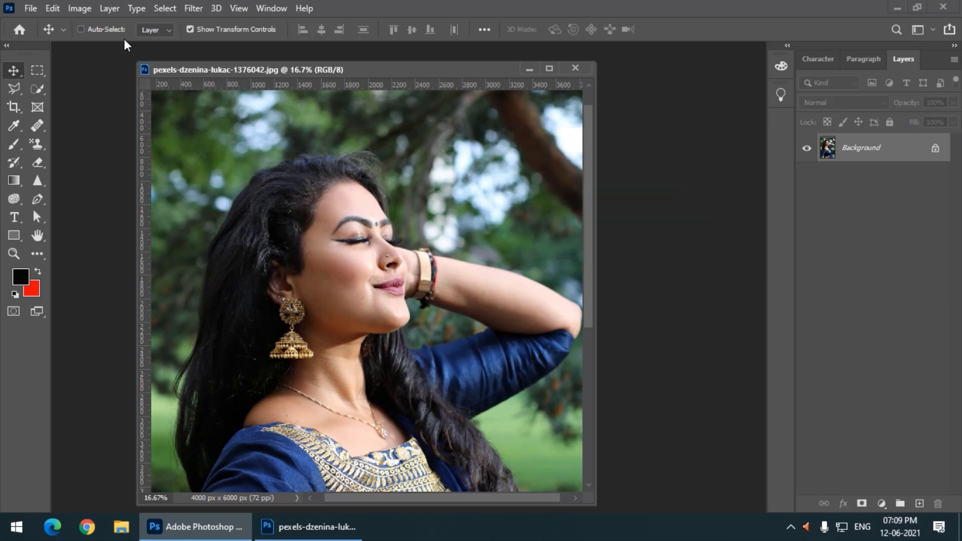
Launch the keypress-osd shortcut from the desktop and return to Photoshop
{"action": "left_click", "coordinate": [80, 9]}
{"action": "mouse_move", "coordinate": [100, 45]}
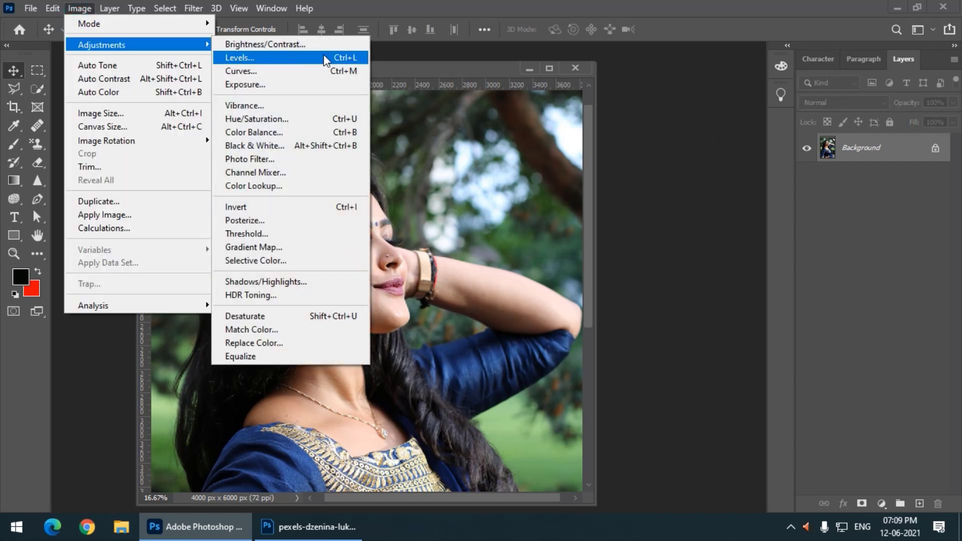
{"action": "left_click", "coordinate": [894, 3]}
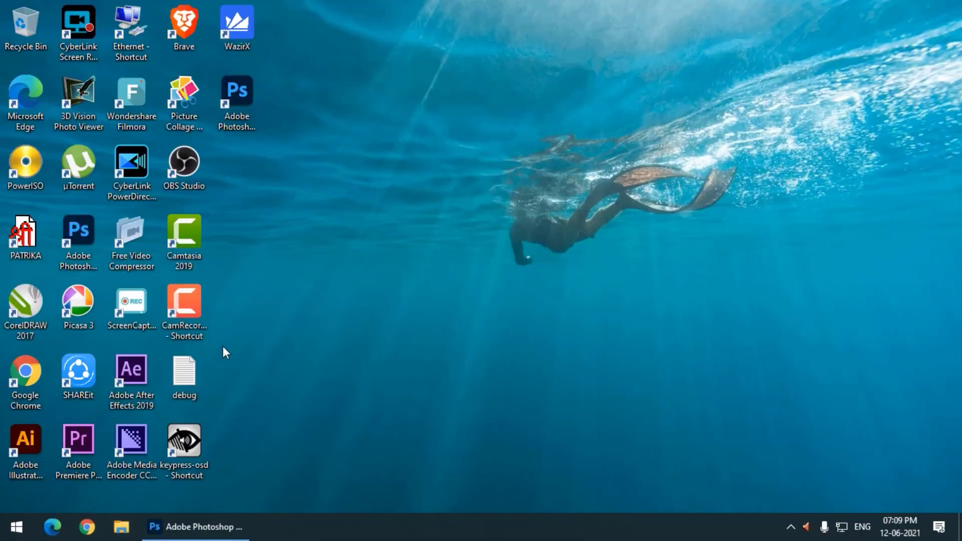
{"action": "double_click", "coordinate": [196, 438]}
{"action": "left_click", "coordinate": [201, 527]}
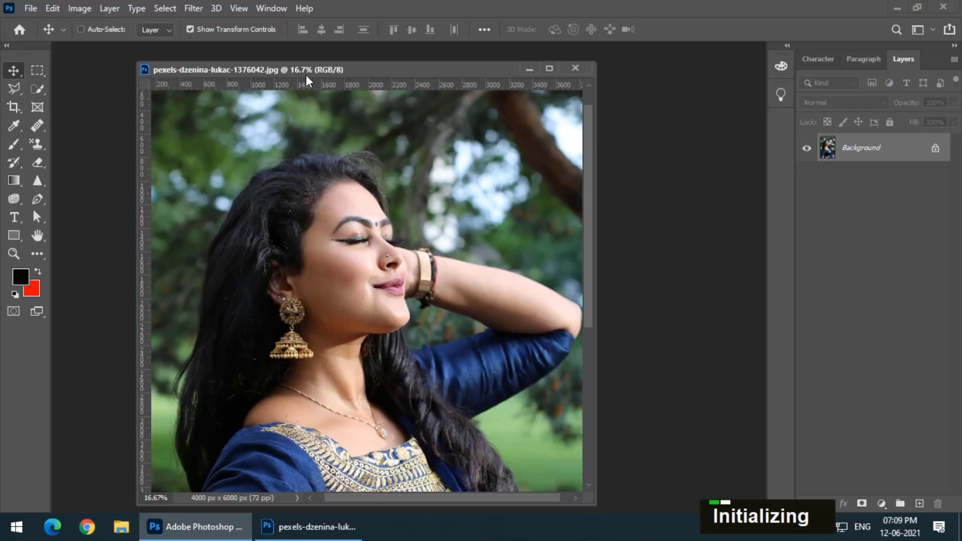
Open the Levels adjustment for the photo, keep the RGB channel and place the dialog clear of the image
{"action": "left_click_drag", "start_coordinate": [302, 72], "coordinate": [289, 73]}
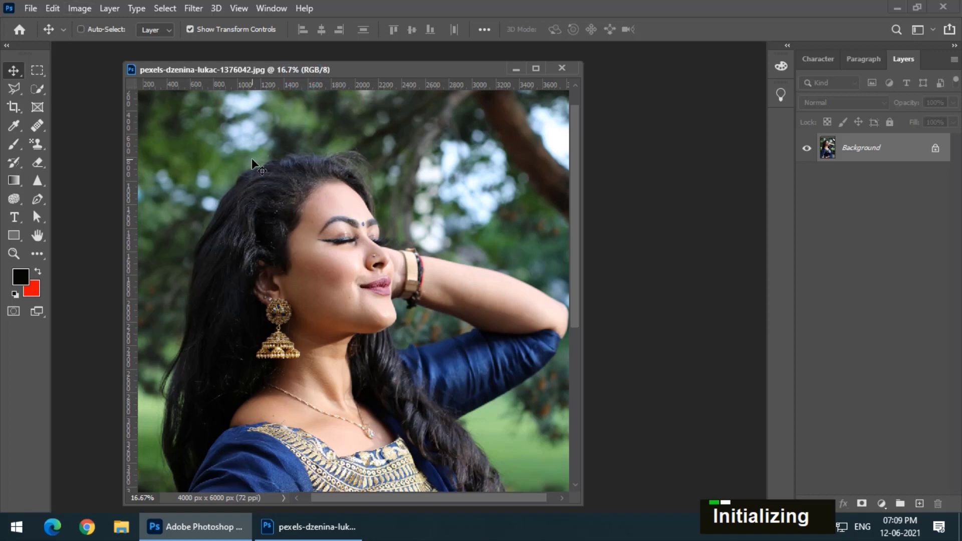
{"action": "key", "text": "ctrl"}
{"action": "key", "text": "ctrl+l"}
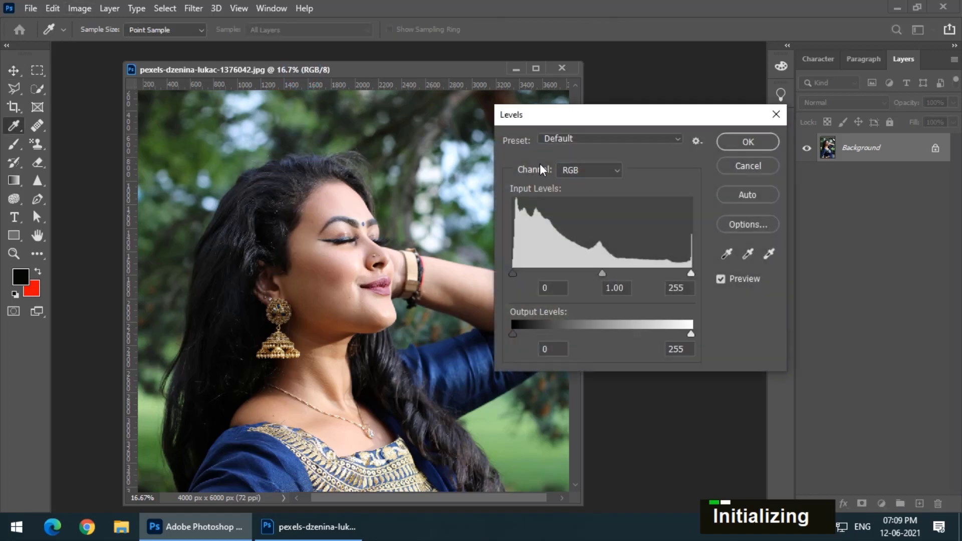
{"action": "left_click_drag", "start_coordinate": [535, 120], "coordinate": [591, 92]}
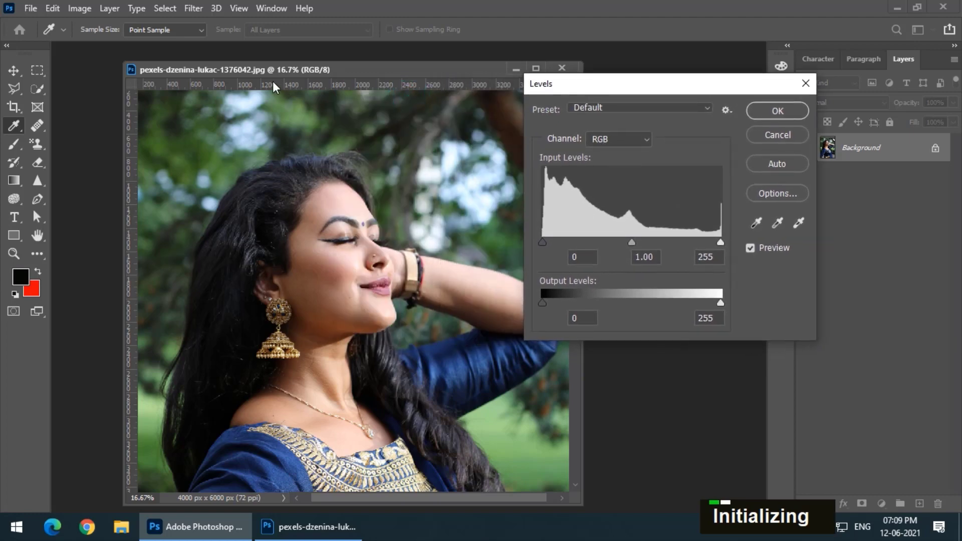
{"action": "left_click", "coordinate": [612, 139]}
{"action": "left_click", "coordinate": [612, 140]}
{"action": "left_click_drag", "start_coordinate": [588, 89], "coordinate": [672, 88]}
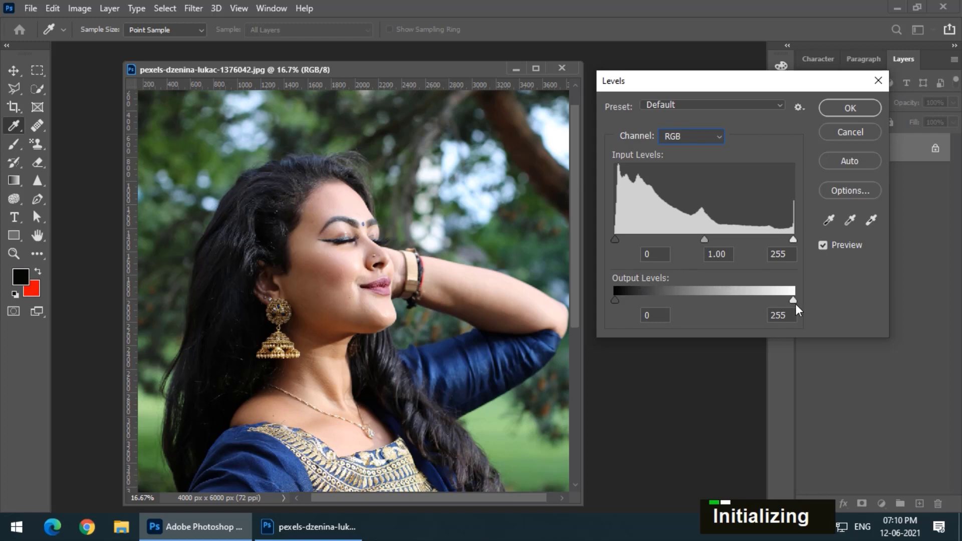
Try an RGB shadow input of 95 with midtones at 2.59, then return shadows to 0 and set midtones to 1.11
{"action": "left_click_drag", "start_coordinate": [793, 301], "coordinate": [825, 296]}
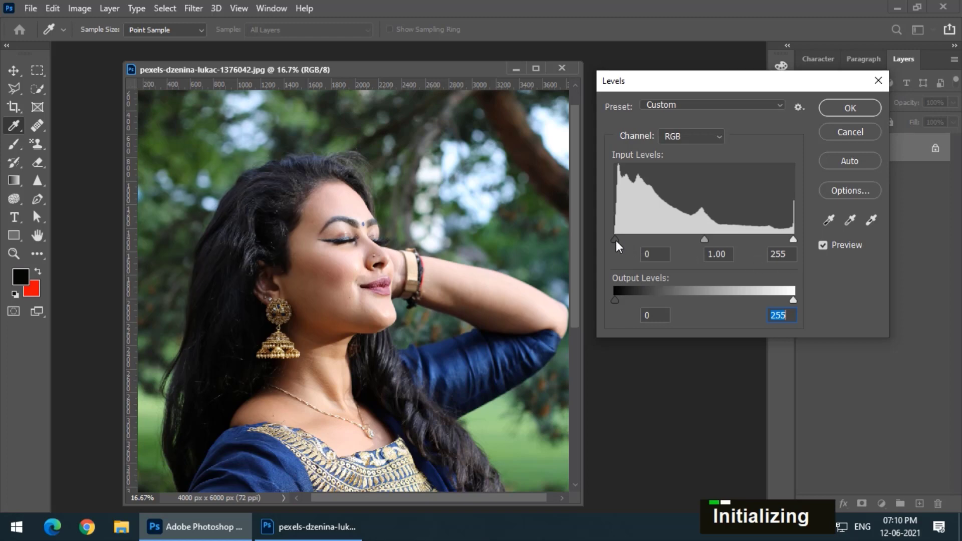
{"action": "left_click_drag", "start_coordinate": [615, 241], "coordinate": [681, 242]}
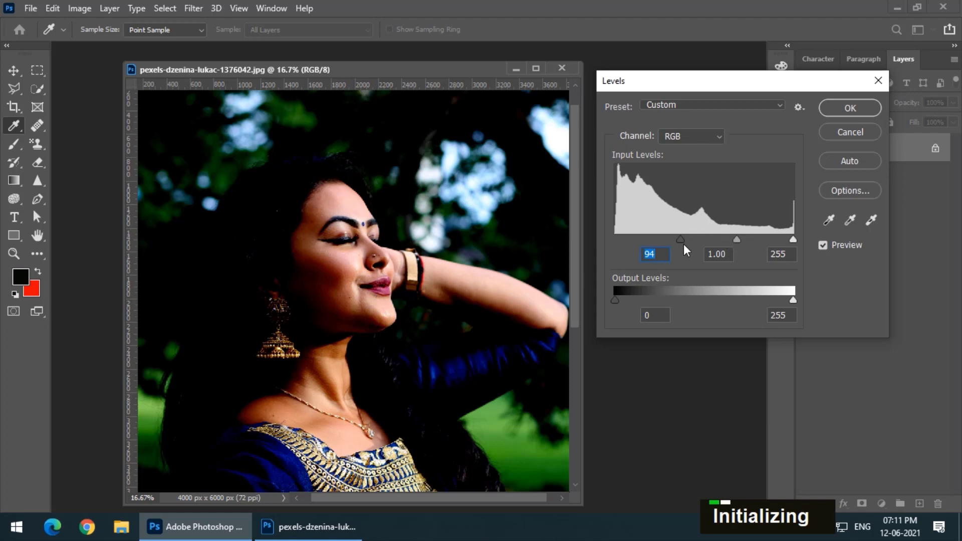
{"action": "mouse_move", "coordinate": [682, 242]}
{"action": "left_mouse_down"}
{"action": "mouse_move", "coordinate": [725, 239]}
{"action": "mouse_move", "coordinate": [700, 239]}
{"action": "left_mouse_up"}
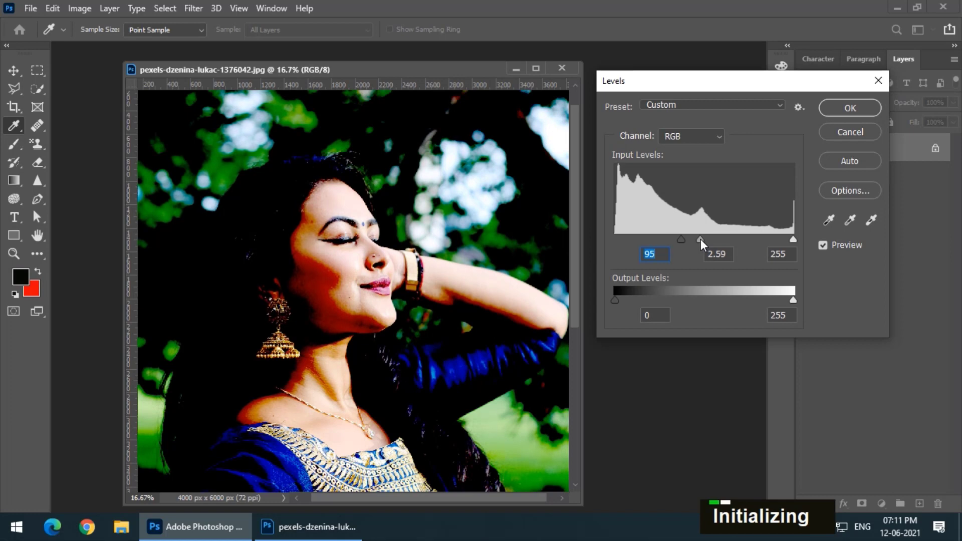
{"action": "key", "text": "Tab"}
{"action": "mouse_move", "coordinate": [681, 239]}
{"action": "left_mouse_down"}
{"action": "mouse_move", "coordinate": [603, 239]}
{"action": "mouse_move", "coordinate": [698, 239]}
{"action": "left_mouse_up"}
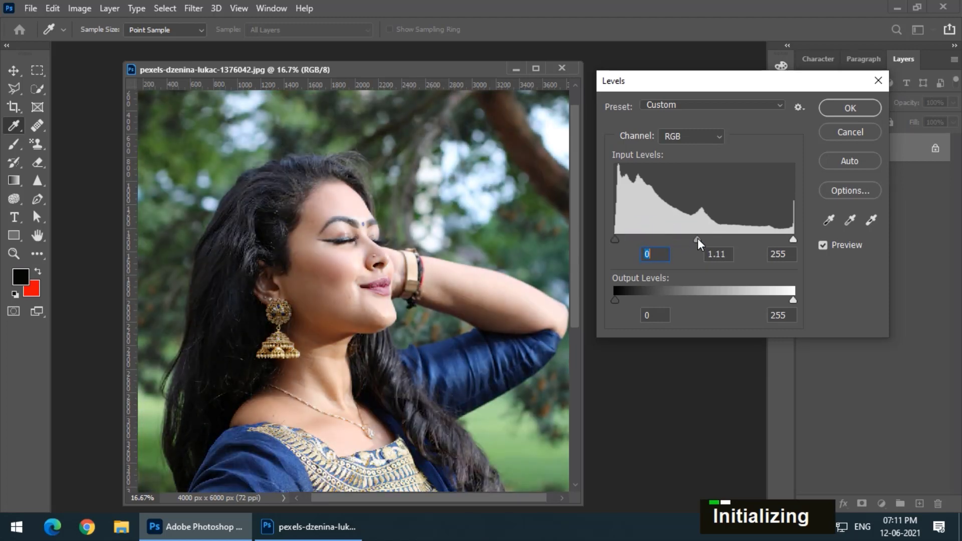
{"action": "left_click", "coordinate": [698, 238]}
Try an RGB highlight input of 132 with midtones at 0.30, and go back to 255 with midtones at 1.15
{"action": "left_click_drag", "start_coordinate": [793, 239], "coordinate": [708, 242]}
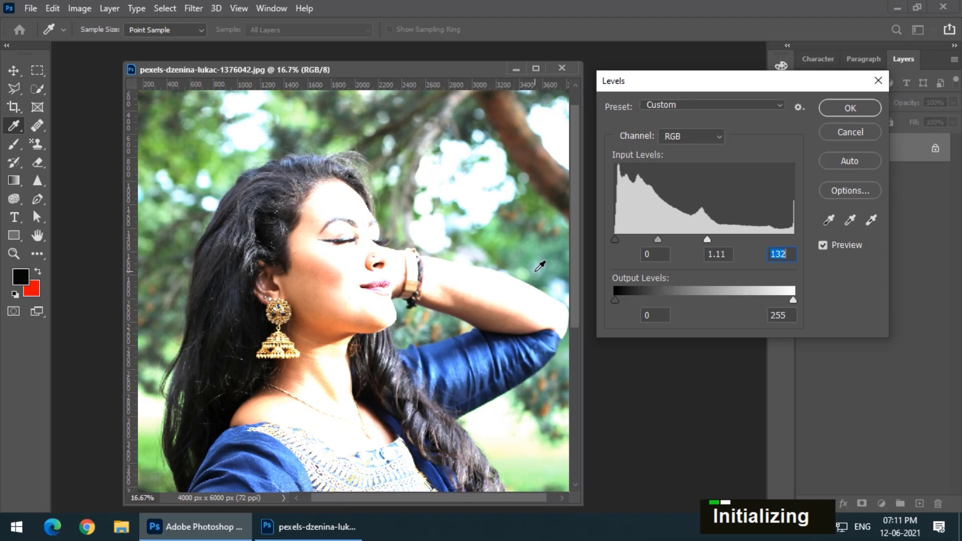
{"action": "left_click_drag", "start_coordinate": [658, 240], "coordinate": [690, 242]}
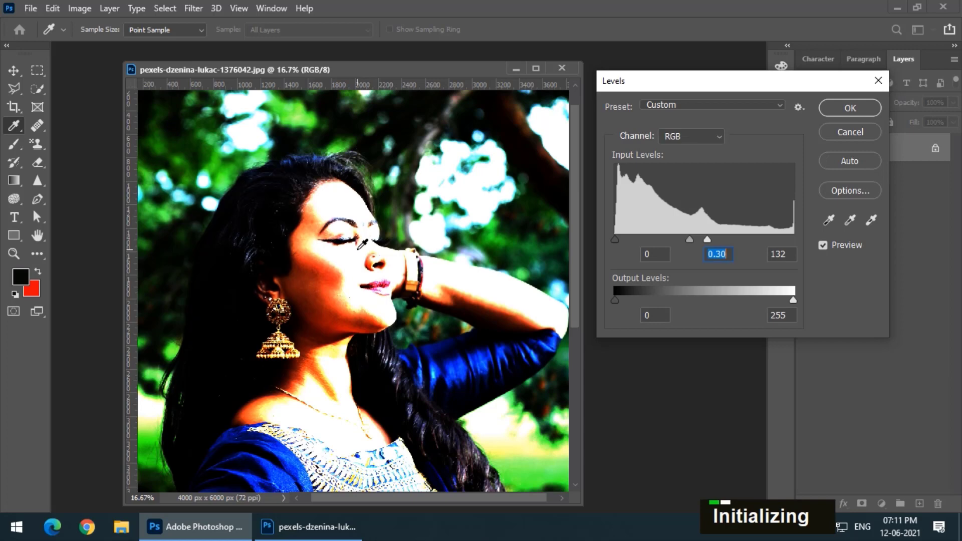
{"action": "mouse_move", "coordinate": [710, 239]}
{"action": "left_mouse_down"}
{"action": "mouse_move", "coordinate": [800, 236]}
{"action": "mouse_move", "coordinate": [702, 239]}
{"action": "left_mouse_up"}
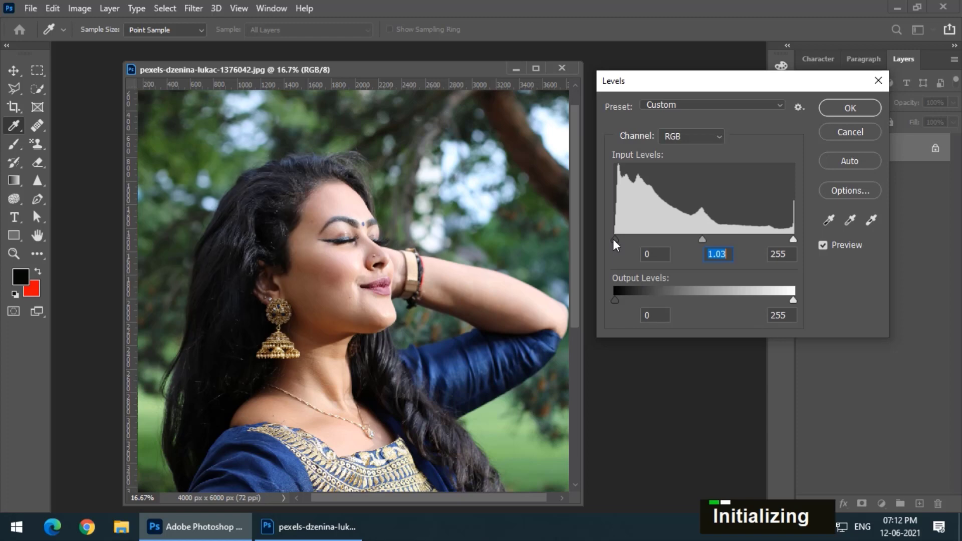
{"action": "mouse_move", "coordinate": [614, 239]}
{"action": "left_mouse_down"}
{"action": "mouse_move", "coordinate": [657, 241]}
{"action": "mouse_move", "coordinate": [609, 246]}
{"action": "left_mouse_up"}
{"action": "mouse_move", "coordinate": [702, 240]}
{"action": "left_mouse_down"}
{"action": "mouse_move", "coordinate": [645, 239]}
{"action": "mouse_move", "coordinate": [747, 238]}
{"action": "mouse_move", "coordinate": [628, 242]}
{"action": "mouse_move", "coordinate": [771, 240]}
{"action": "mouse_move", "coordinate": [690, 240]}
{"action": "mouse_move", "coordinate": [698, 240]}
{"action": "left_mouse_up"}
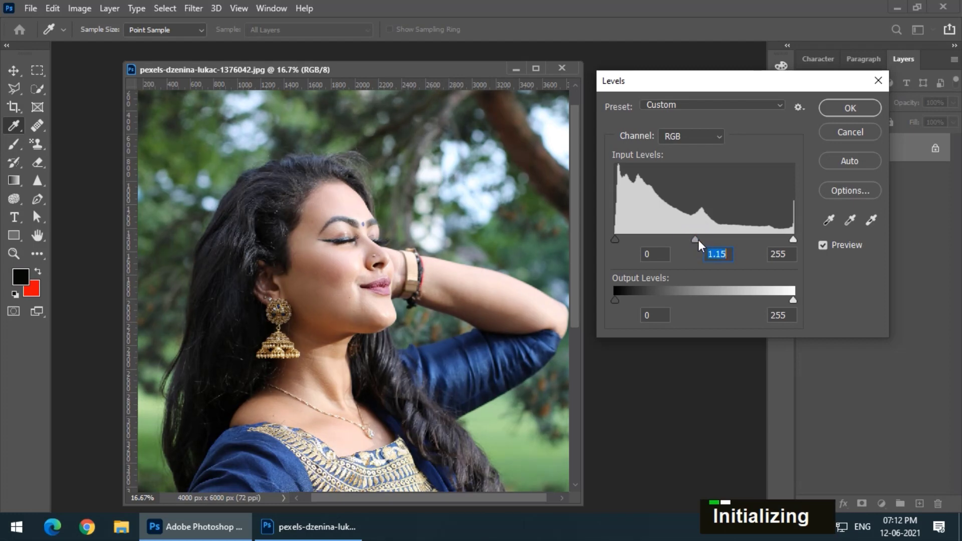
Try Red channel midtone values of 2.61, 0.63 and 0.45, and settle on 1.06
{"action": "left_click", "coordinate": [689, 133]}
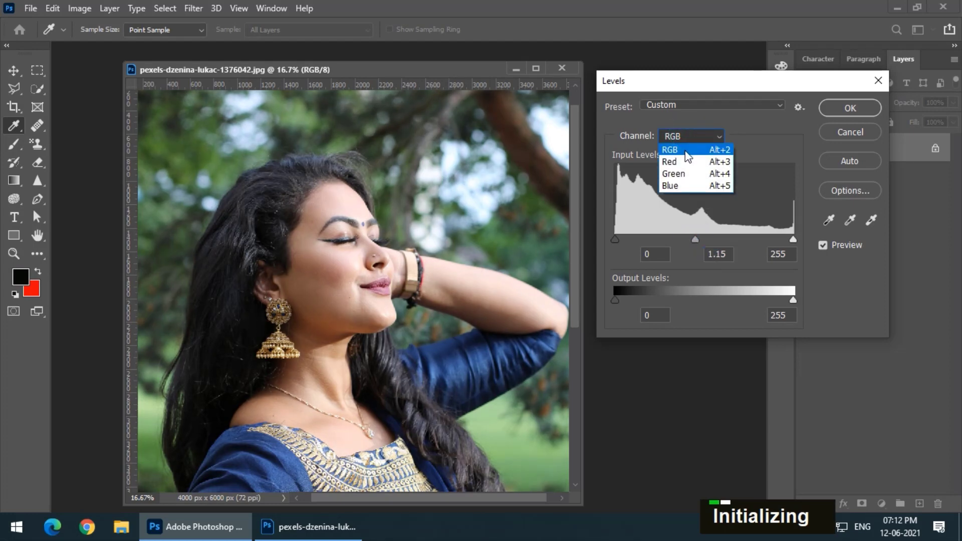
{"action": "left_click", "coordinate": [686, 161]}
{"action": "left_click_drag", "start_coordinate": [705, 240], "coordinate": [645, 241]}
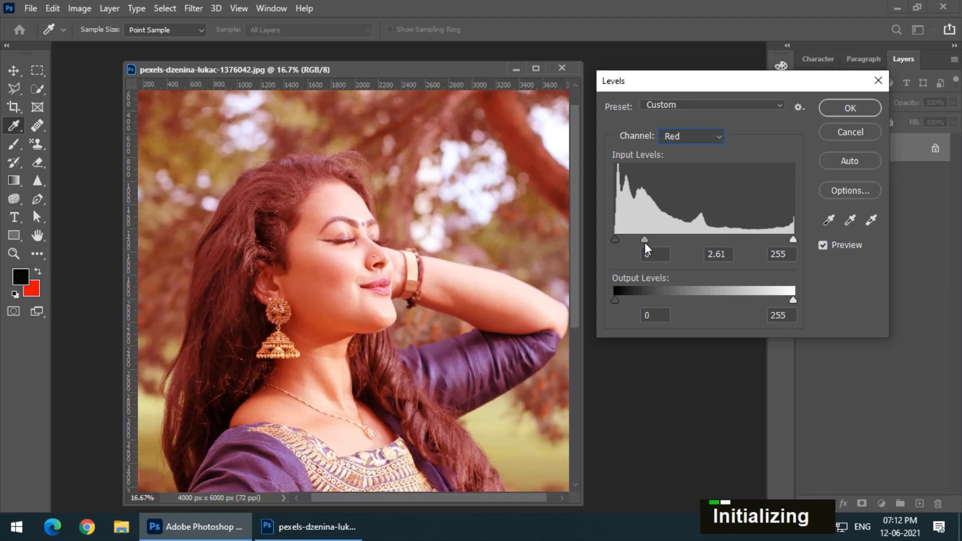
{"action": "left_click_drag", "start_coordinate": [645, 243], "coordinate": [730, 242]}
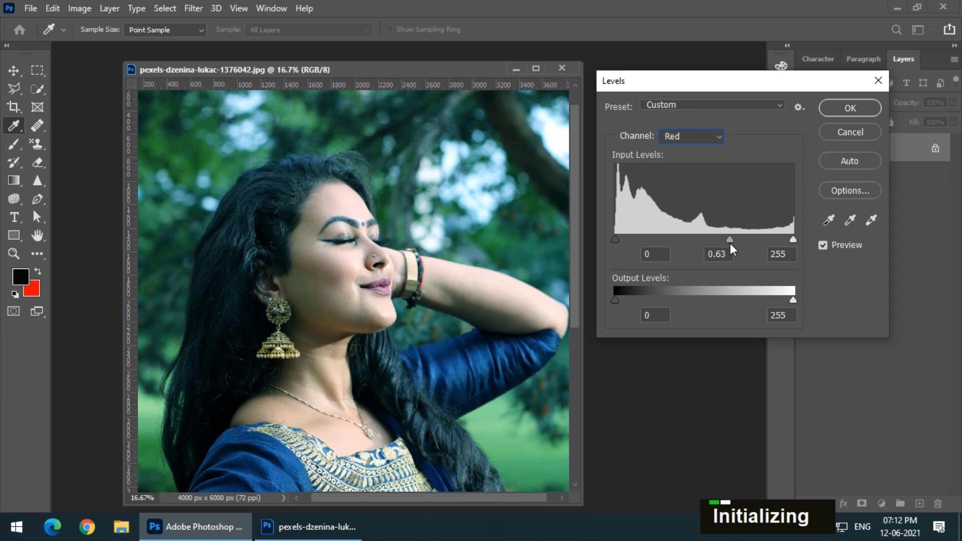
{"action": "left_click_drag", "start_coordinate": [730, 243], "coordinate": [745, 242]}
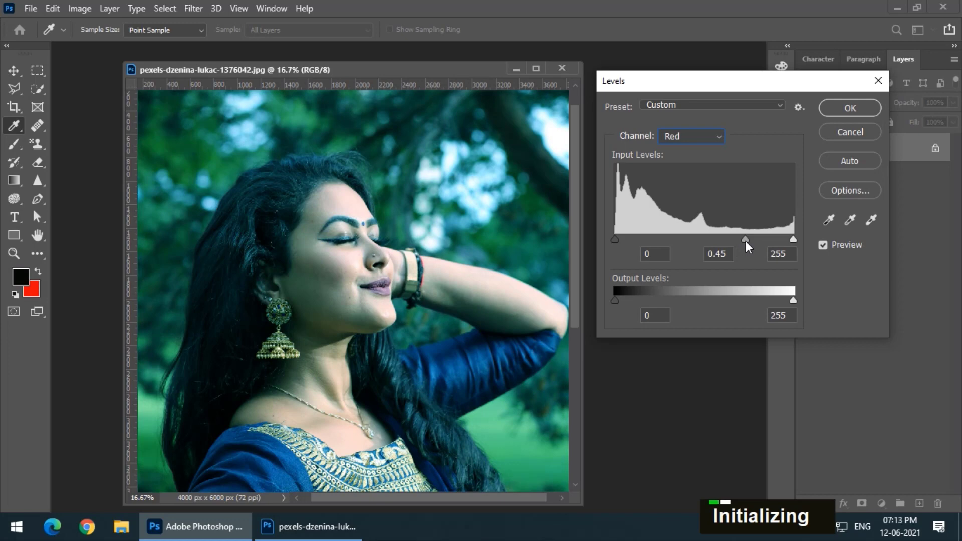
{"action": "left_click_drag", "start_coordinate": [753, 242], "coordinate": [701, 241]}
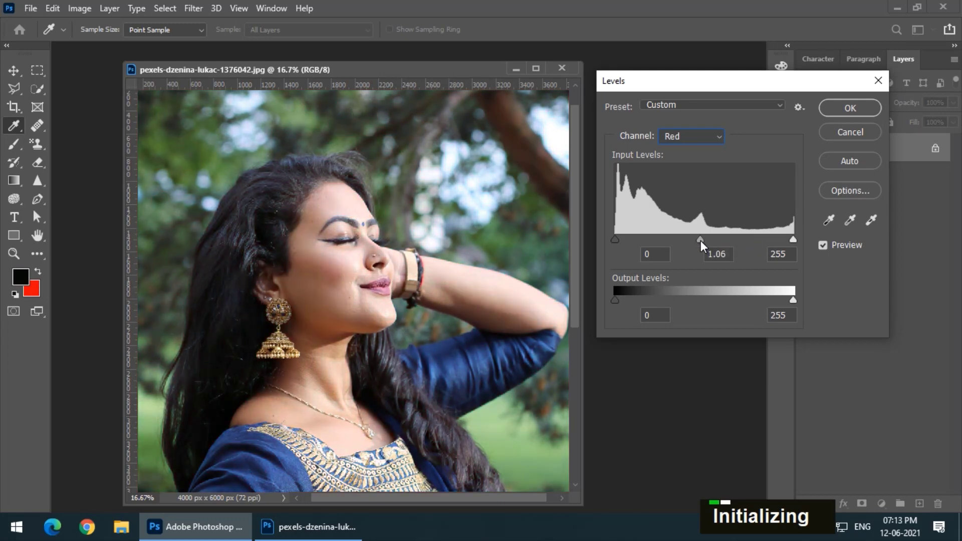
Brighten the Green channel midtones slightly and set the Blue channel midtones to 1.10
{"action": "left_click", "coordinate": [692, 137]}
{"action": "left_click", "coordinate": [679, 170]}
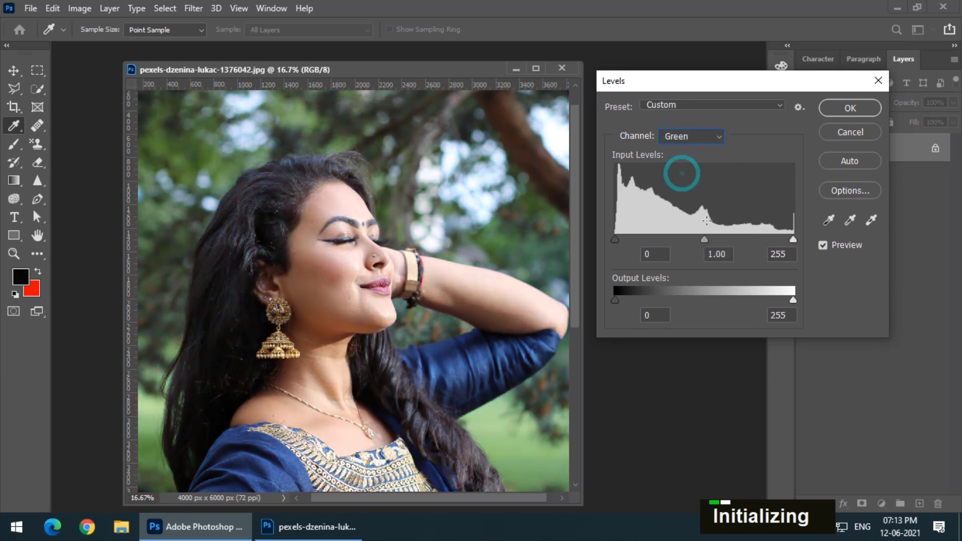
{"action": "mouse_move", "coordinate": [706, 243]}
{"action": "left_mouse_down"}
{"action": "mouse_move", "coordinate": [644, 242]}
{"action": "mouse_move", "coordinate": [756, 233]}
{"action": "mouse_move", "coordinate": [698, 239]}
{"action": "left_mouse_up"}
{"action": "left_click", "coordinate": [693, 137]}
{"action": "left_click", "coordinate": [674, 187]}
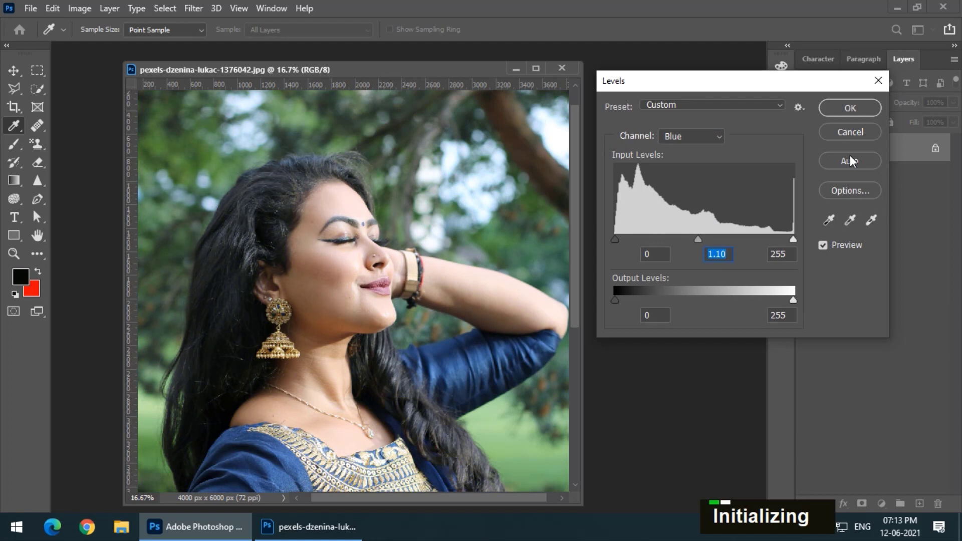
Discard the channel changes and reopen Levels with its default RGB settings, placing the dialog beside the face
{"action": "left_click_drag", "start_coordinate": [759, 89], "coordinate": [678, 87]}
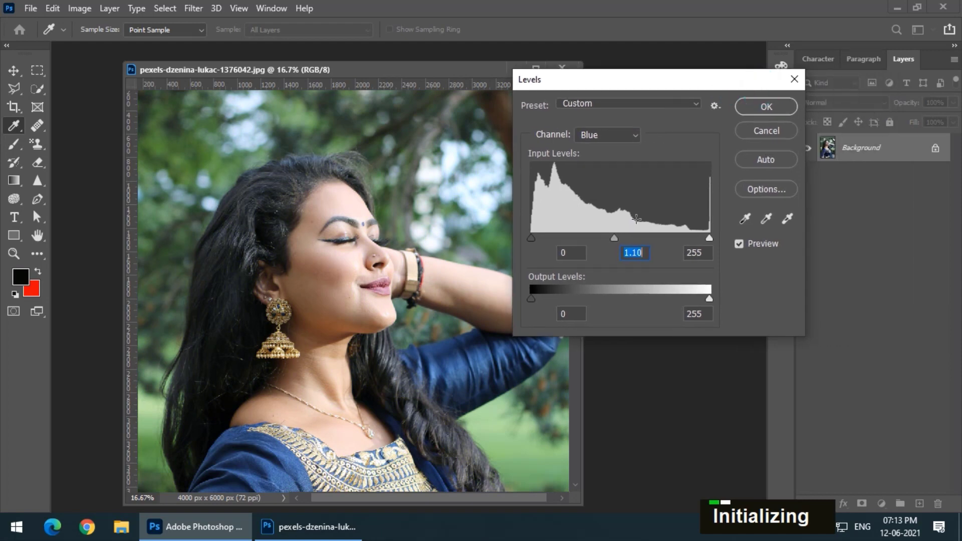
{"action": "left_click", "coordinate": [767, 130]}
{"action": "key", "text": "ctrl+l"}
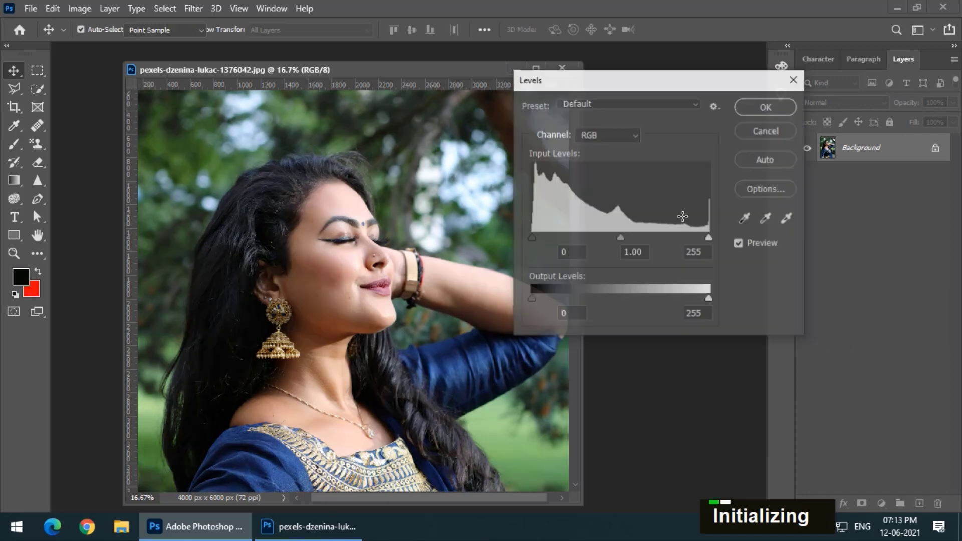
{"action": "left_click_drag", "start_coordinate": [619, 80], "coordinate": [617, 97]}
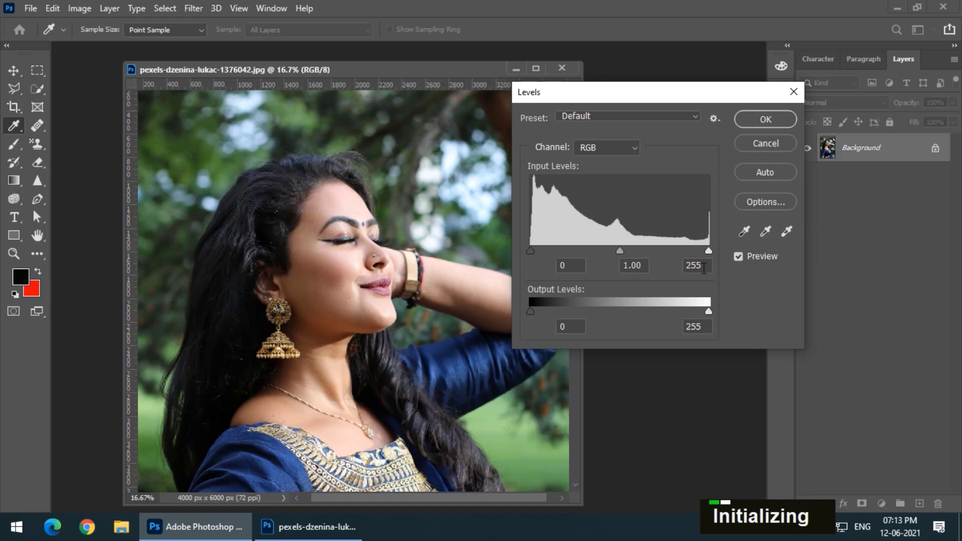
Set the black point from the dark hair beside the earring, try a sample from the cheek, and resample the hair
{"action": "left_click", "coordinate": [743, 230]}
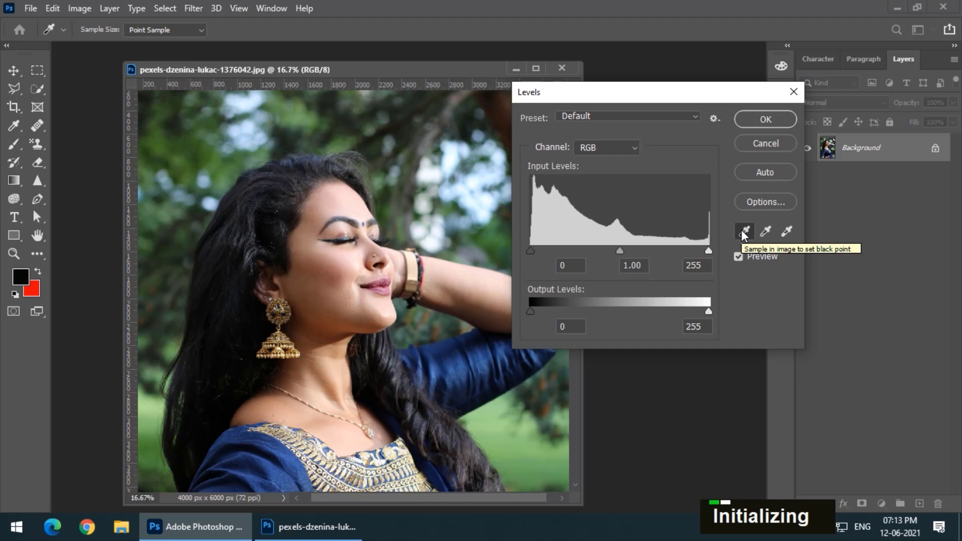
{"action": "left_click", "coordinate": [271, 325]}
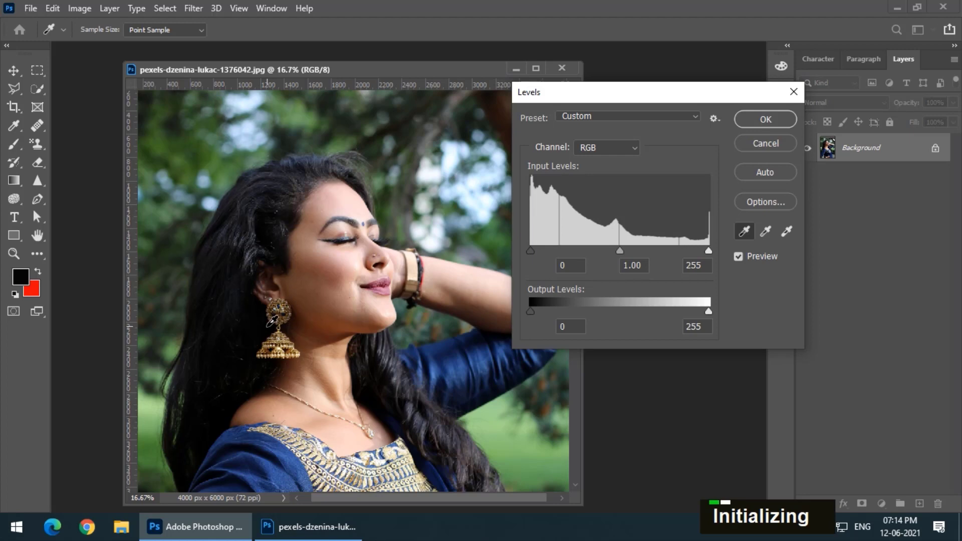
{"action": "left_click", "coordinate": [738, 257]}
{"action": "left_click", "coordinate": [332, 271]}
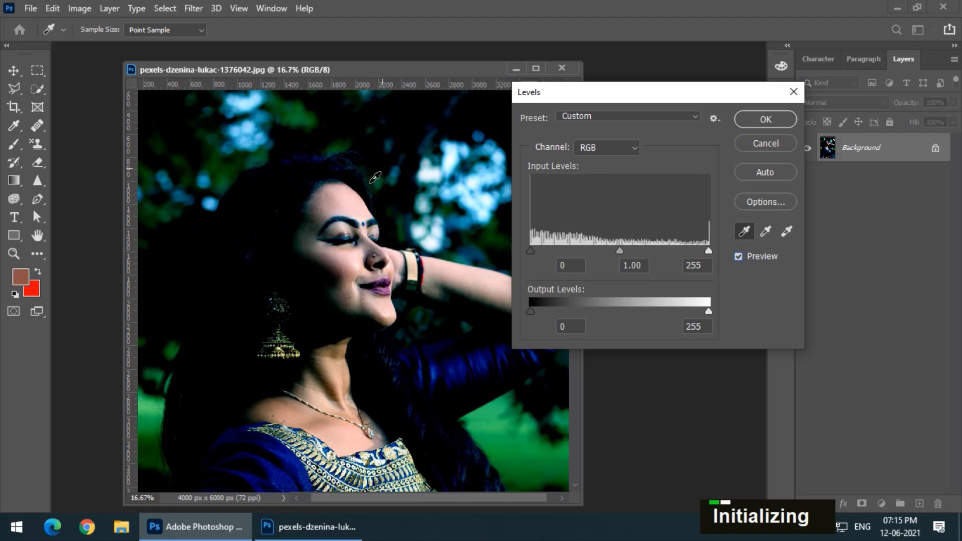
{"action": "left_click", "coordinate": [257, 341]}
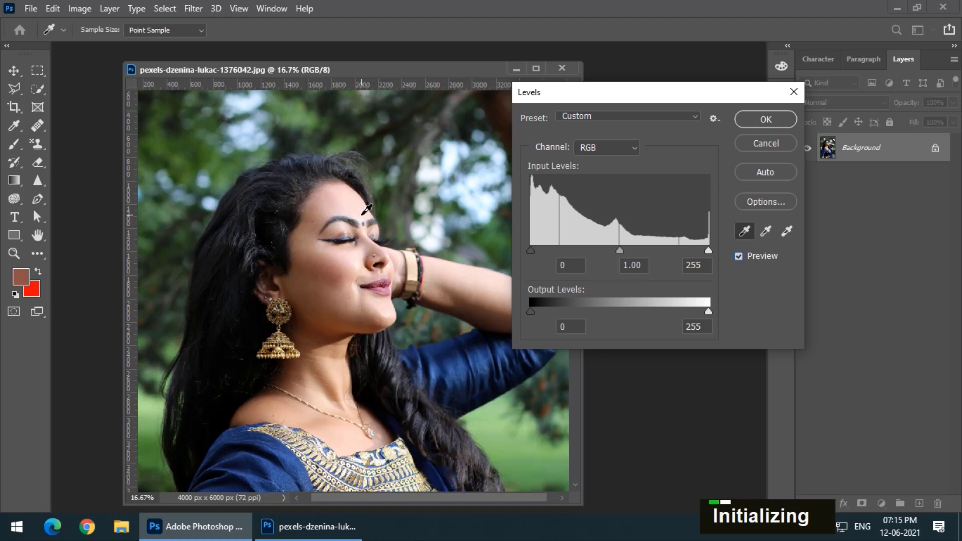
Try the bright forehead as the black point, undo that sample and reposition the Levels dialog
{"action": "left_click", "coordinate": [363, 214]}
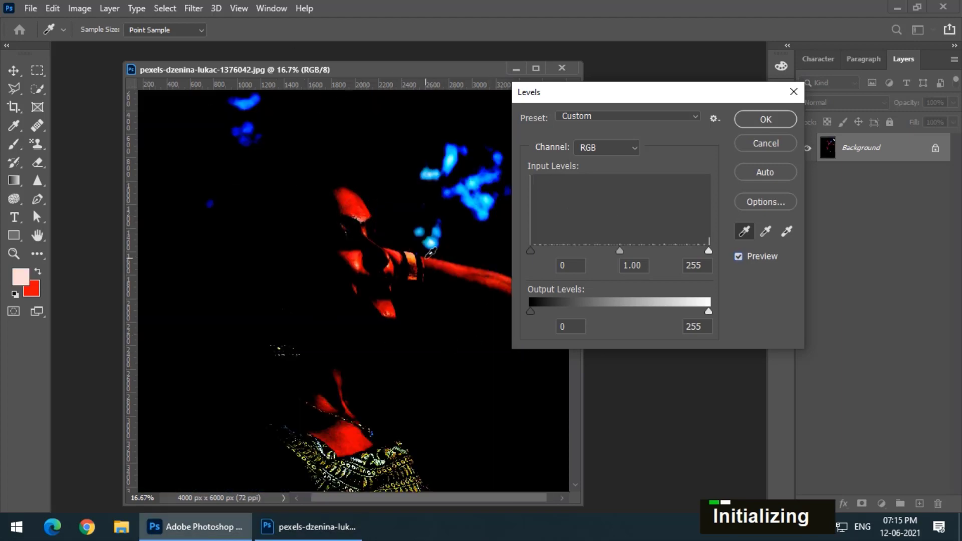
{"action": "key", "text": "ctrl+z"}
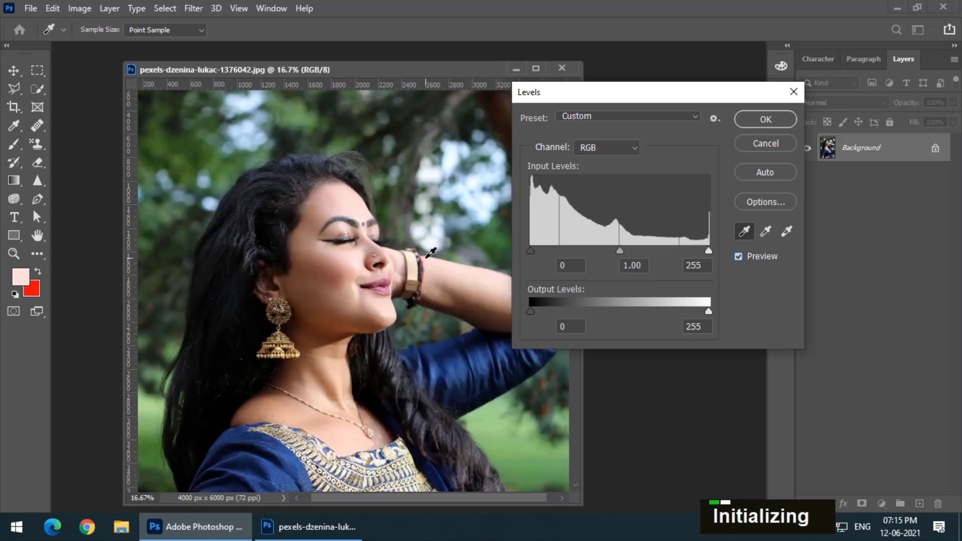
{"action": "left_click_drag", "start_coordinate": [567, 92], "coordinate": [574, 92]}
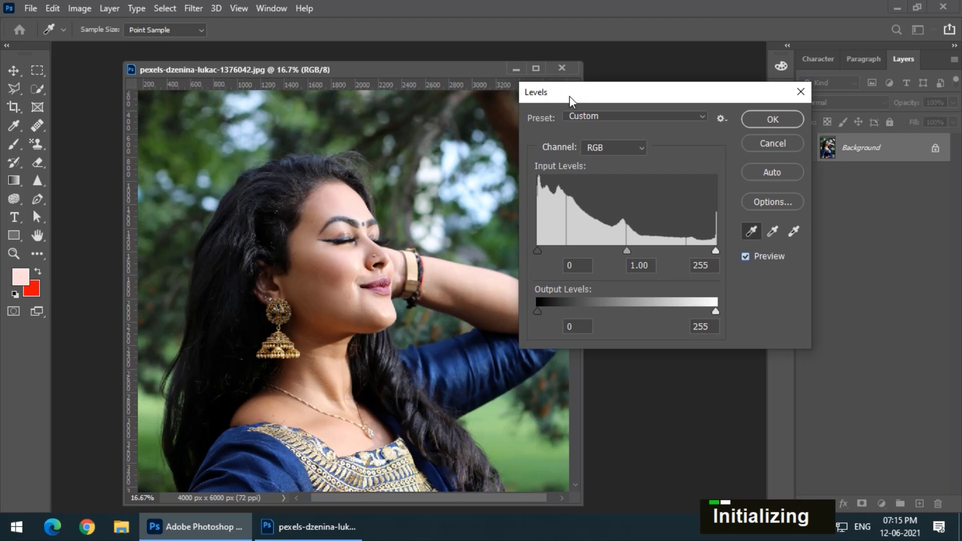
{"action": "left_click_drag", "start_coordinate": [567, 97], "coordinate": [555, 101]}
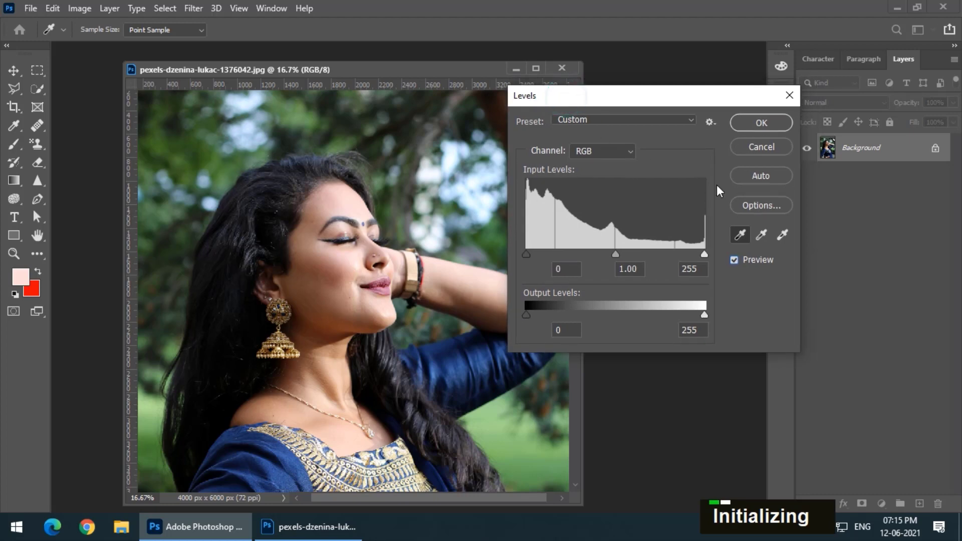
Try white point samples from the bright forehead and from the dark hair beside the earring, undoing each one
{"action": "left_click", "coordinate": [780, 239]}
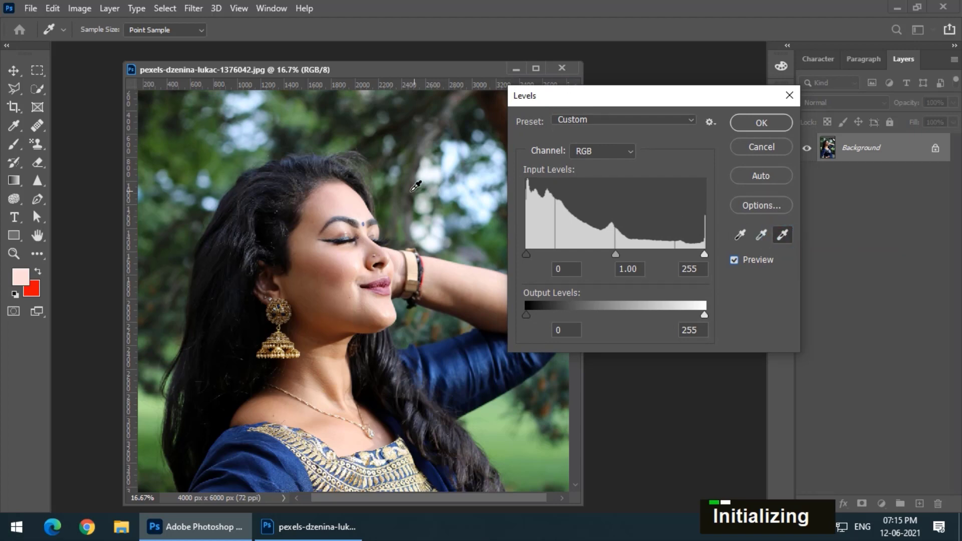
{"action": "left_click", "coordinate": [359, 207]}
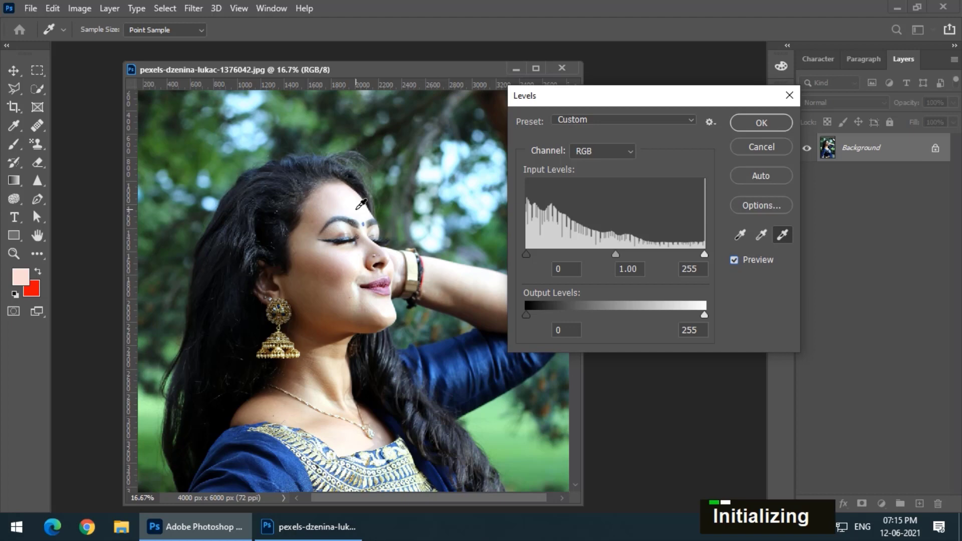
{"action": "left_click", "coordinate": [362, 204]}
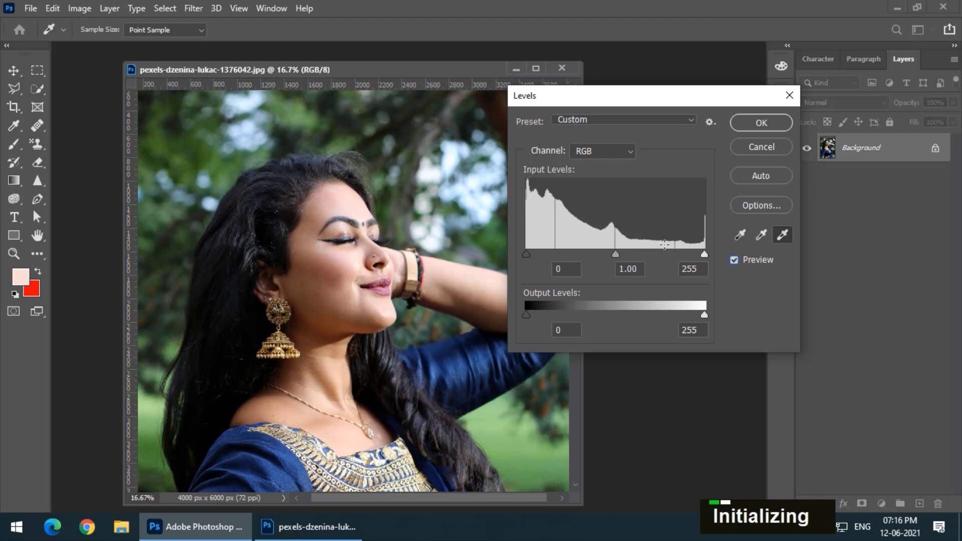
{"action": "left_click", "coordinate": [273, 323]}
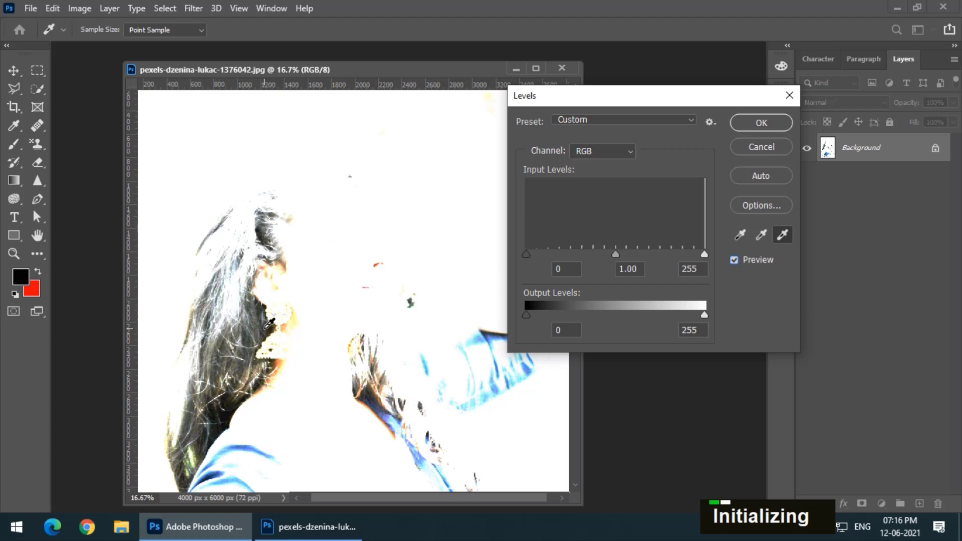
{"action": "key", "text": "ctrl+z"}
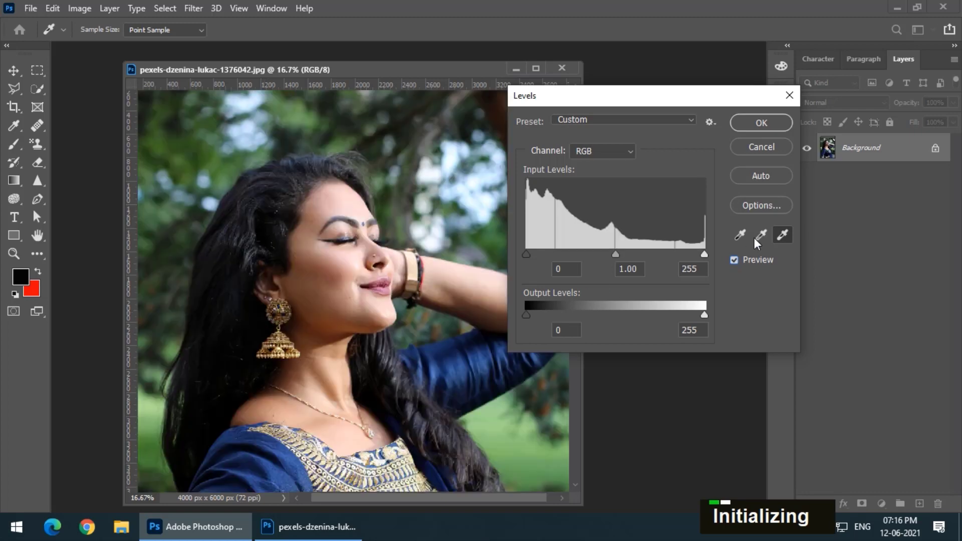
{"action": "left_click", "coordinate": [359, 201]}
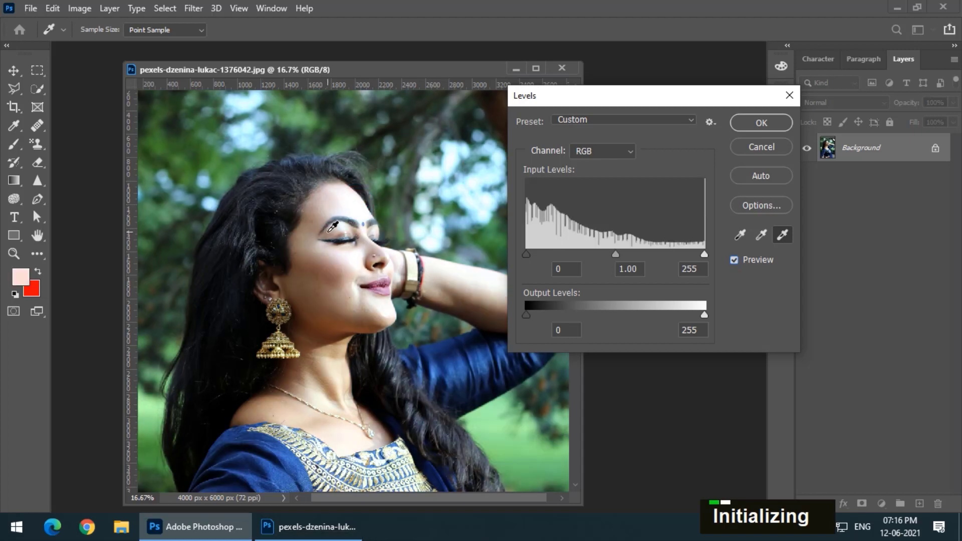
{"action": "key", "text": "ctrl+z"}
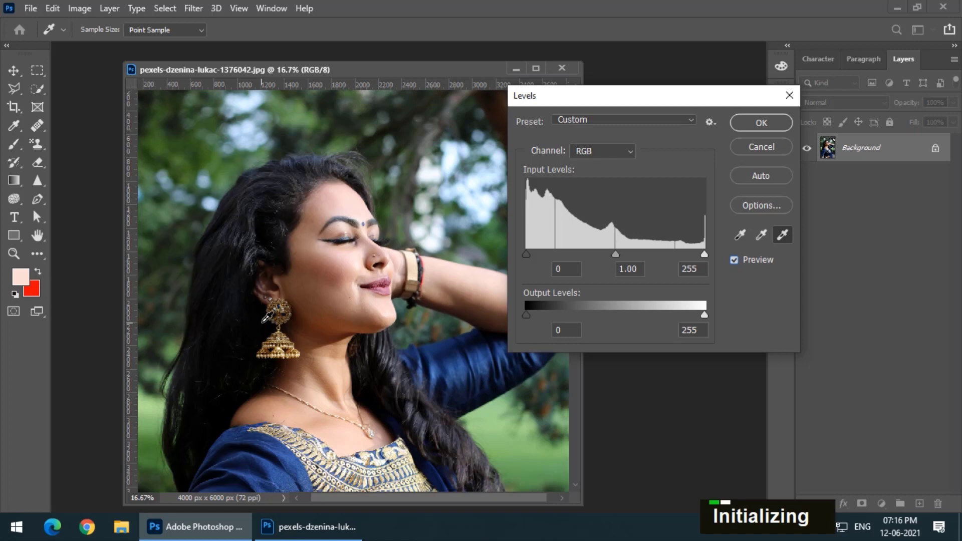
{"action": "left_click", "coordinate": [269, 329]}
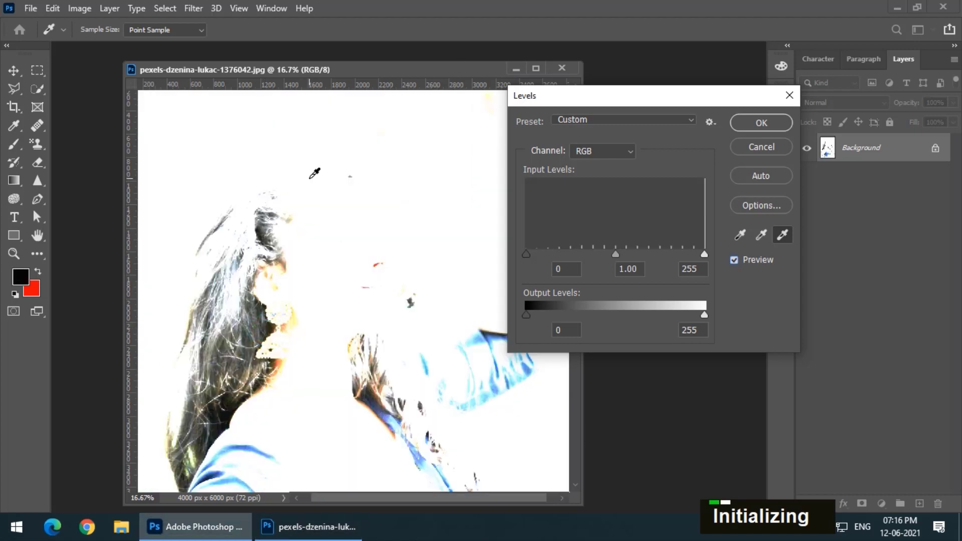
{"action": "key", "text": "ctrl+z"}
Try the cheek as the gray point in Levels and undo that sample
{"action": "left_click", "coordinate": [760, 234]}
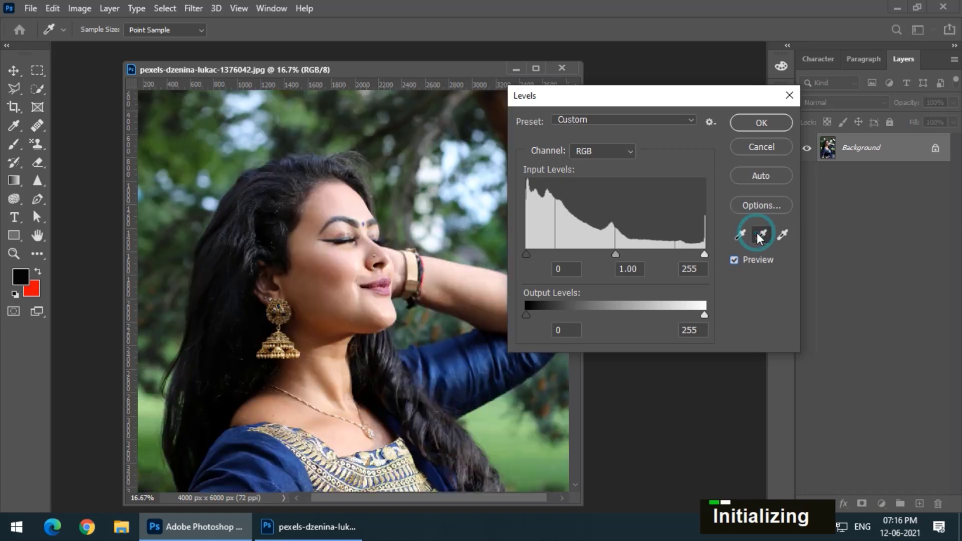
{"action": "left_click", "coordinate": [322, 281]}
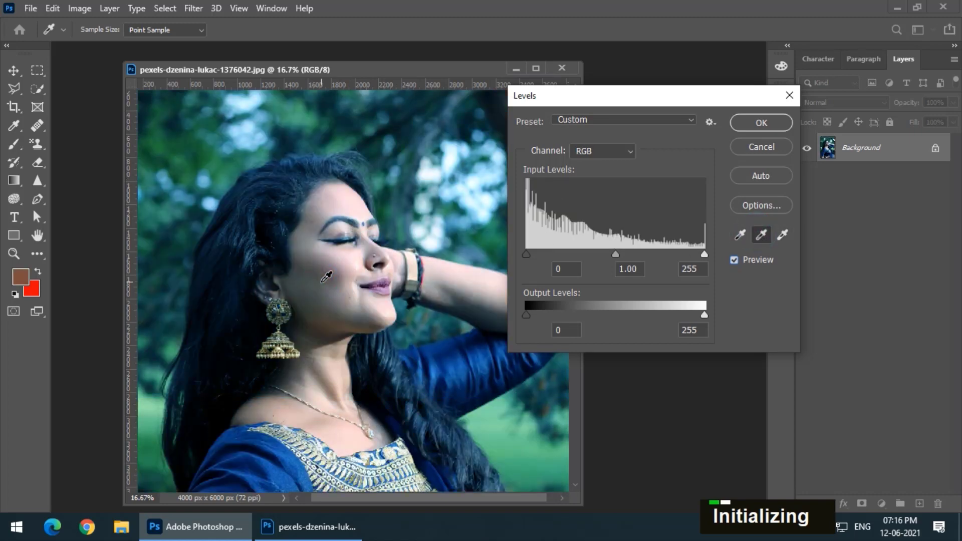
{"action": "left_click", "coordinate": [326, 277]}
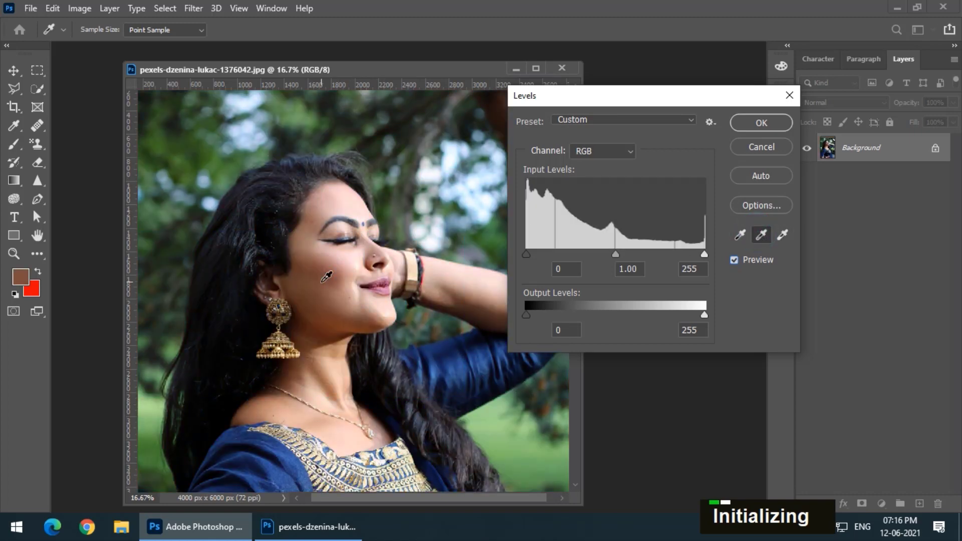
Try gray point samples from the dark hair, forehead, cheek and beside the bracelet, and discard the Levels changes
{"action": "left_click", "coordinate": [252, 331]}
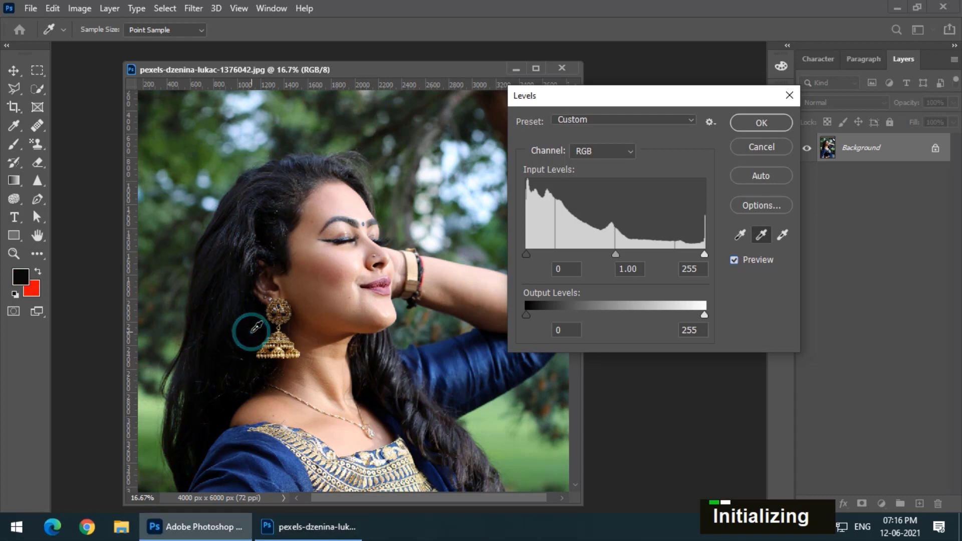
{"action": "left_click", "coordinate": [350, 193]}
{"action": "left_click", "coordinate": [329, 259]}
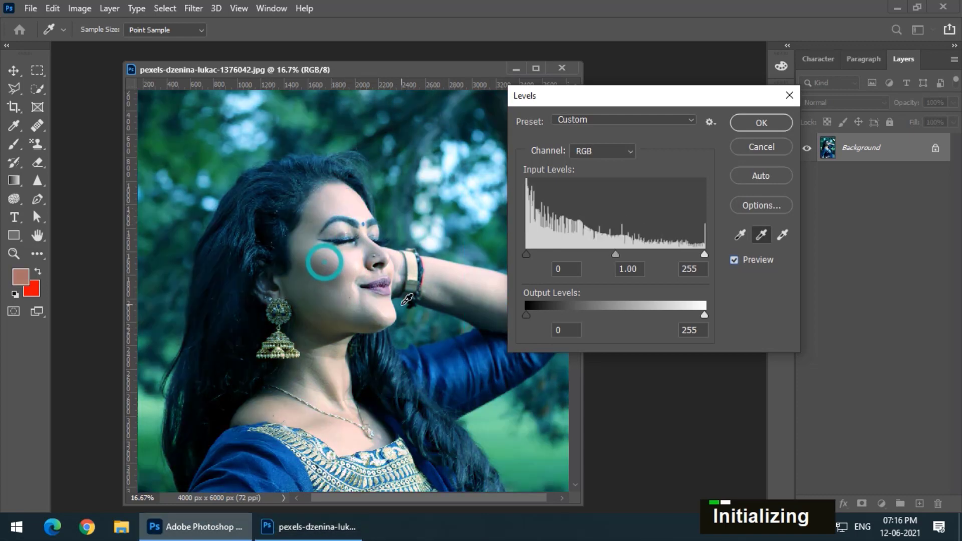
{"action": "left_click", "coordinate": [406, 301]}
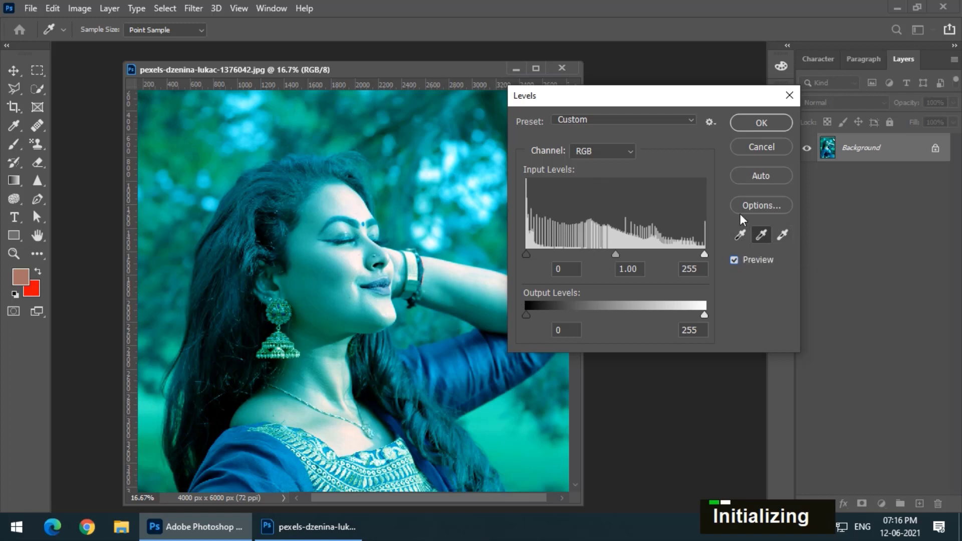
{"action": "left_click", "coordinate": [761, 151]}
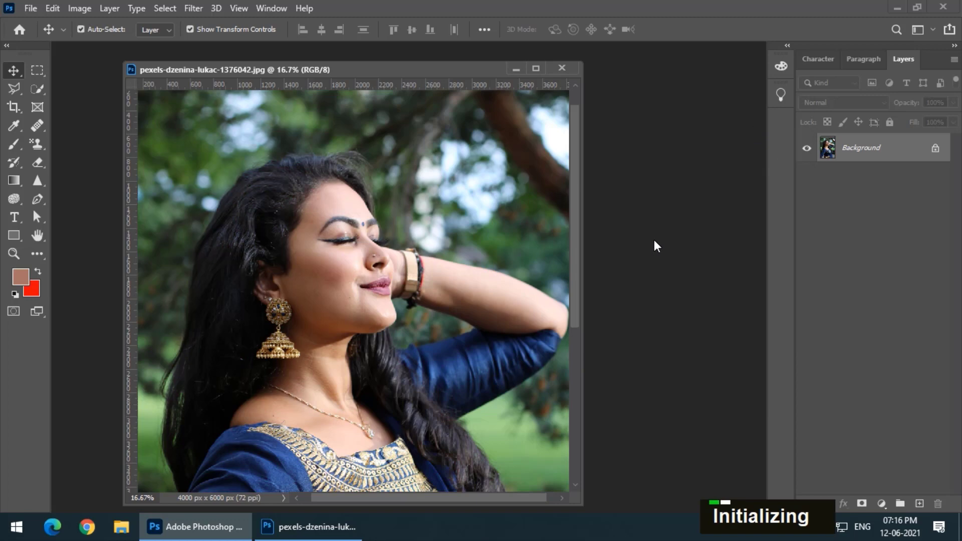
Reopen Levels beside the portrait and try the Increase Contrast 1 and Increase Contrast 3 presets
{"action": "key", "text": "ctrl+l"}
{"action": "left_click_drag", "start_coordinate": [621, 100], "coordinate": [695, 112]}
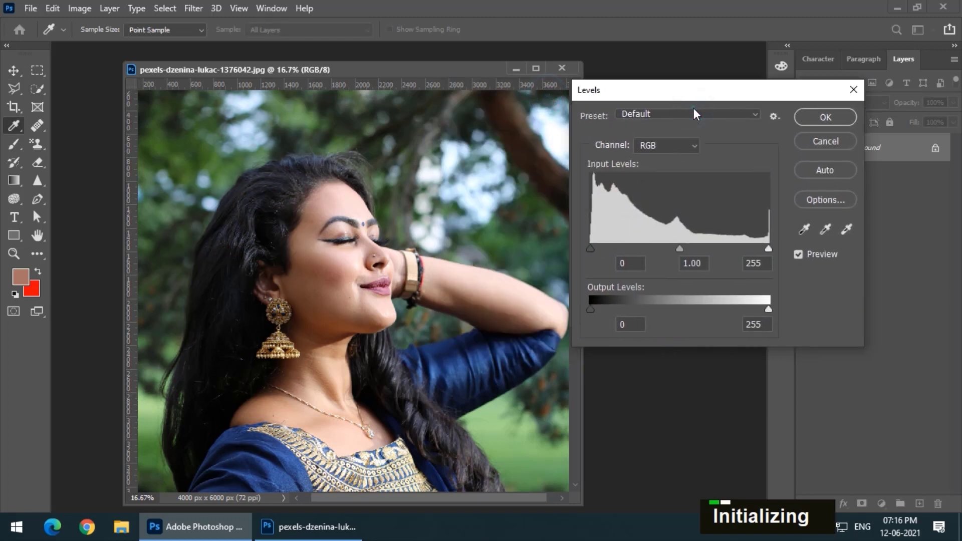
{"action": "left_click", "coordinate": [694, 114]}
{"action": "left_click", "coordinate": [684, 163]}
{"action": "left_click", "coordinate": [678, 118]}
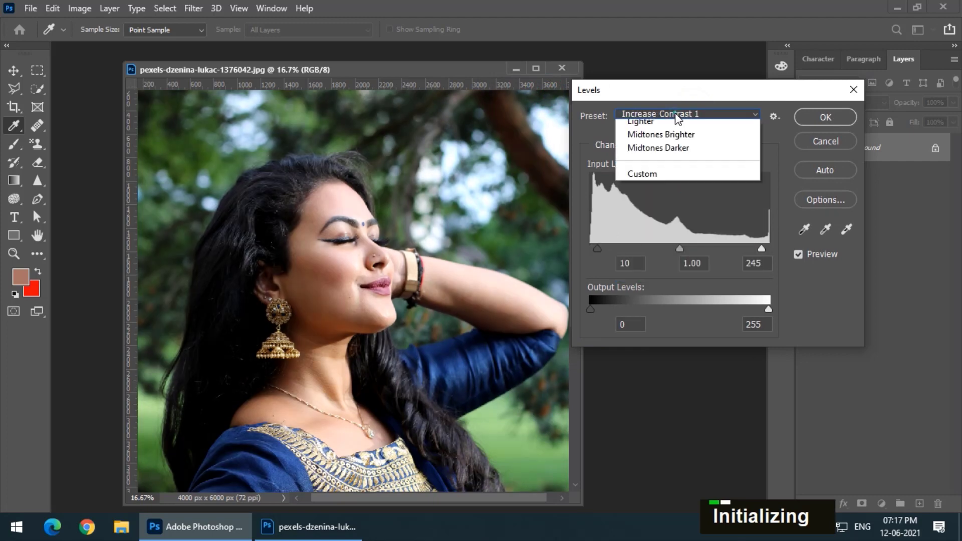
{"action": "left_click", "coordinate": [663, 194]}
Compare the Midtones Brighter, Increase Contrast 3 and Increase Contrast 1 presets, ending on Increase Contrast 3
{"action": "left_click", "coordinate": [675, 113]}
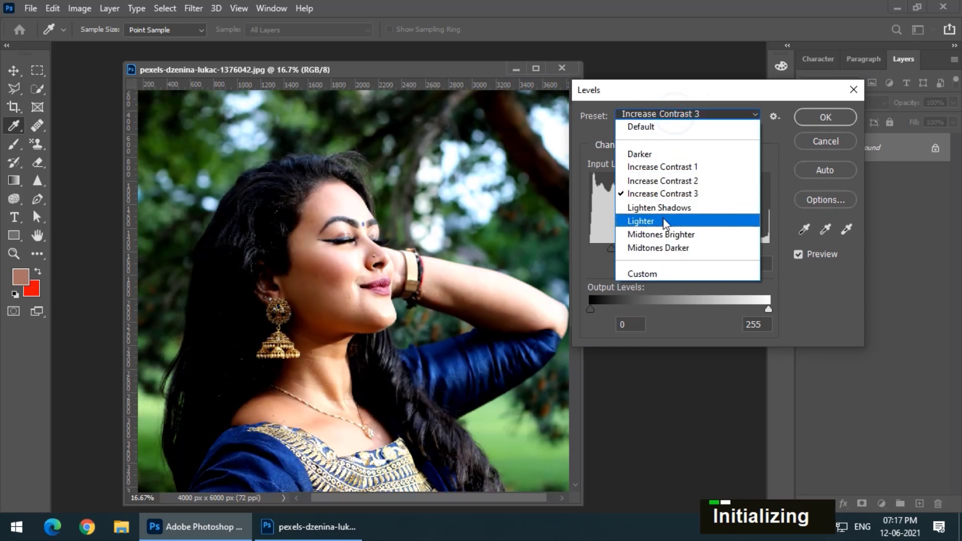
{"action": "left_click", "coordinate": [663, 234]}
{"action": "left_click", "coordinate": [668, 111]}
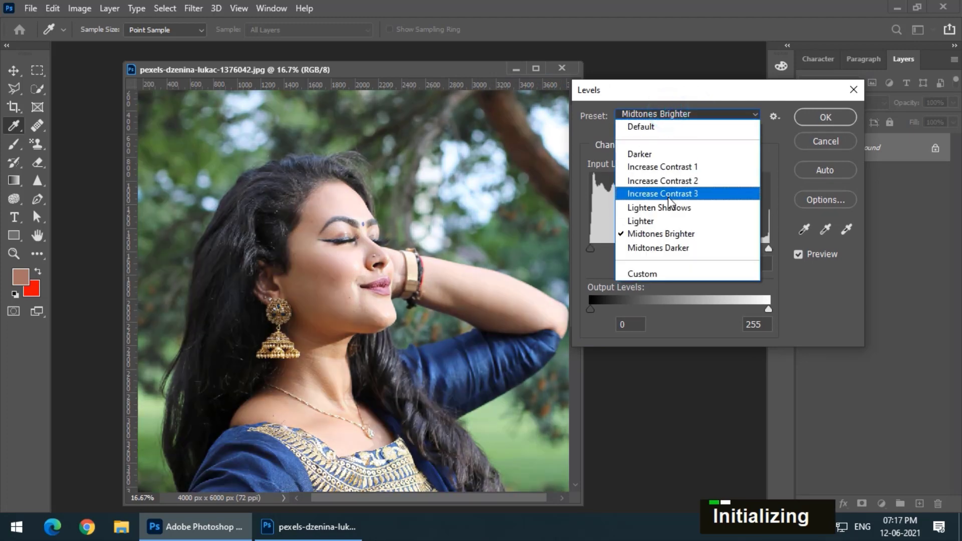
{"action": "left_click", "coordinate": [668, 196]}
{"action": "left_click", "coordinate": [647, 115]}
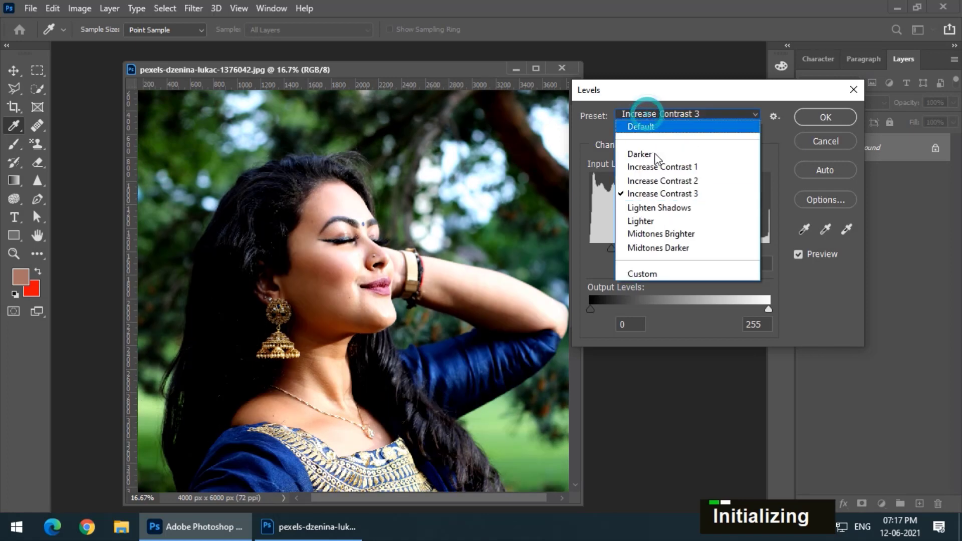
{"action": "left_click", "coordinate": [658, 166]}
{"action": "left_click", "coordinate": [650, 116]}
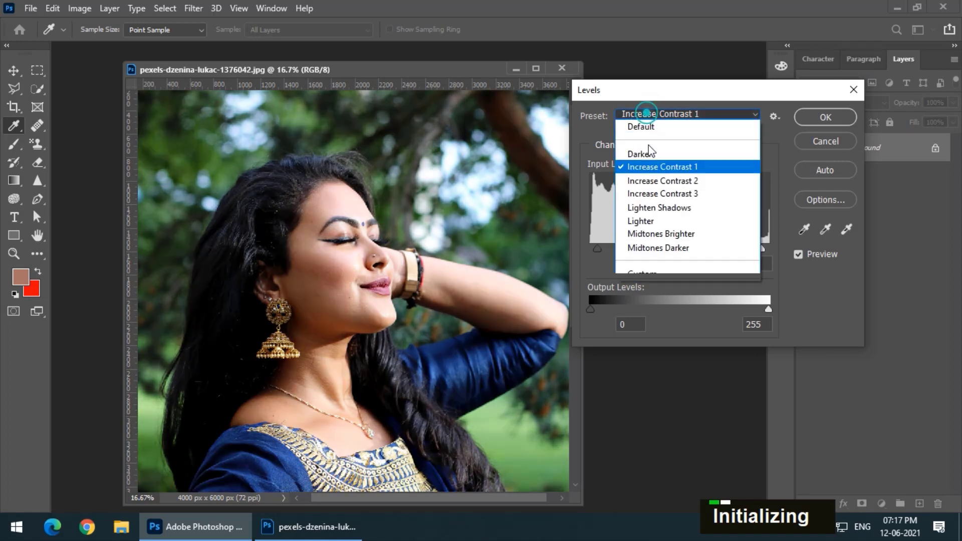
{"action": "left_click", "coordinate": [654, 194]}
Try the Midtones Darker preset, reposition the Levels dialog over the photo and cancel the adjustment
{"action": "left_click", "coordinate": [654, 114]}
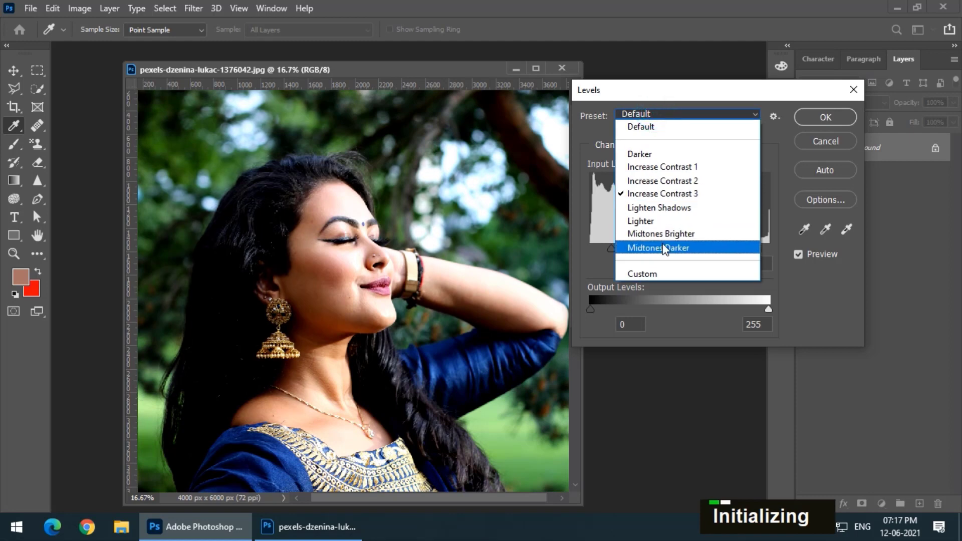
{"action": "left_click", "coordinate": [665, 247]}
{"action": "left_click", "coordinate": [667, 114]}
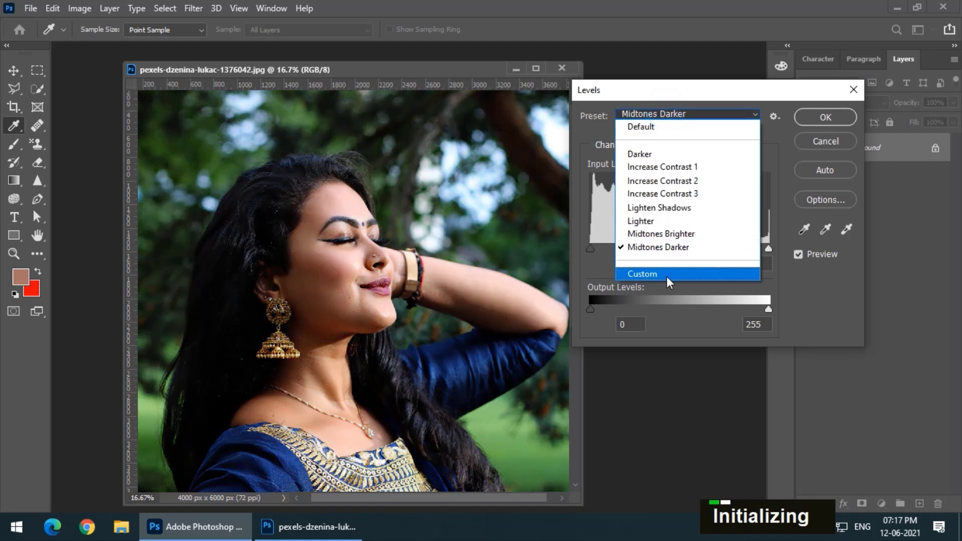
{"action": "left_click", "coordinate": [670, 88]}
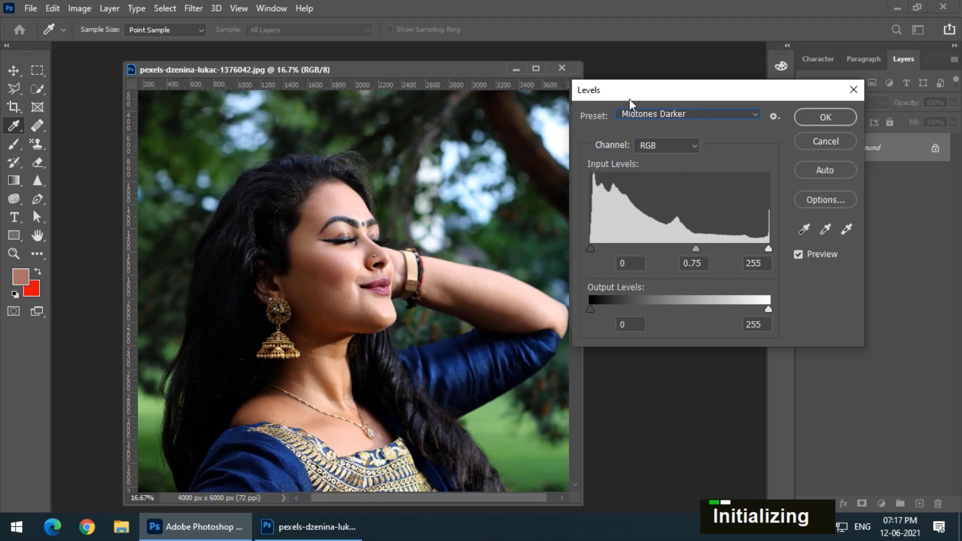
{"action": "left_click_drag", "start_coordinate": [630, 100], "coordinate": [606, 100]}
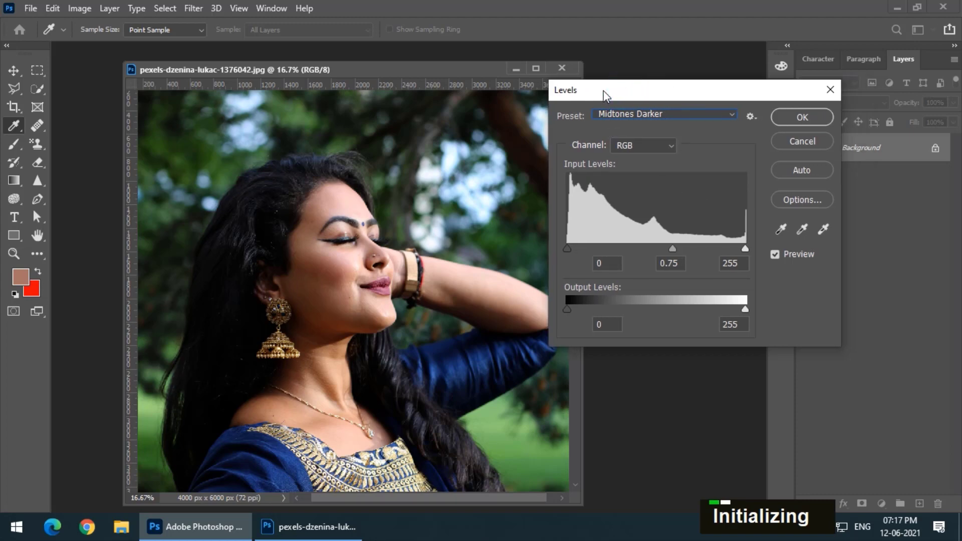
{"action": "left_click_drag", "start_coordinate": [624, 98], "coordinate": [414, 138]}
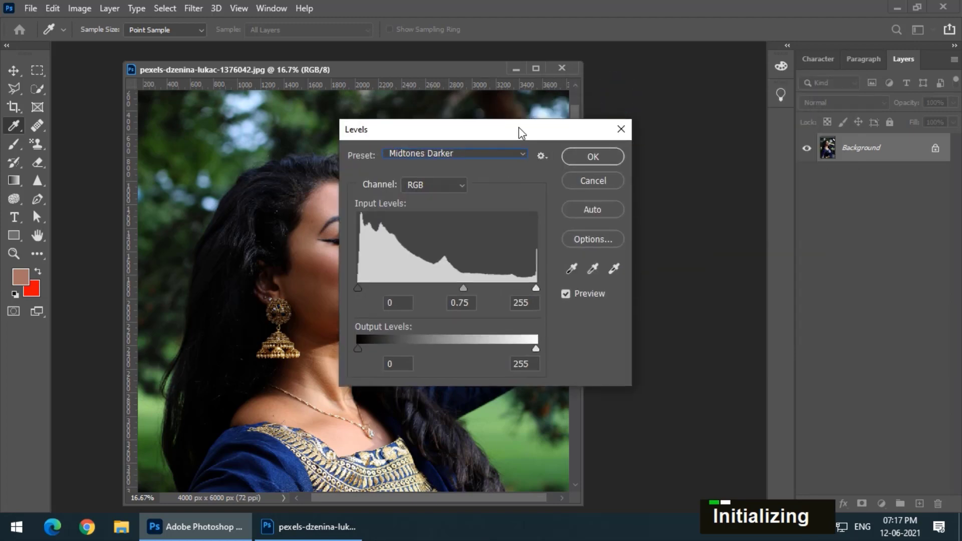
{"action": "left_click_drag", "start_coordinate": [519, 128], "coordinate": [661, 126]}
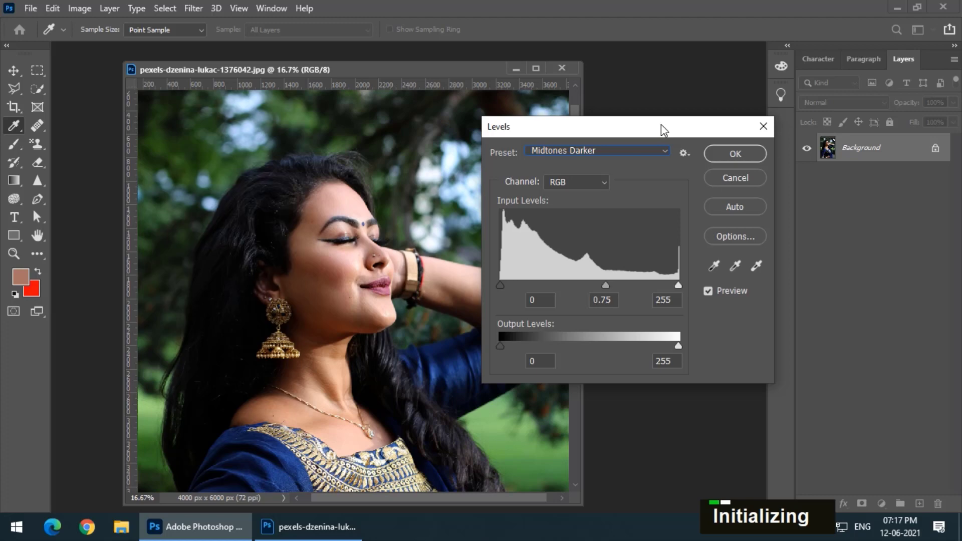
{"action": "left_click", "coordinate": [720, 179]}
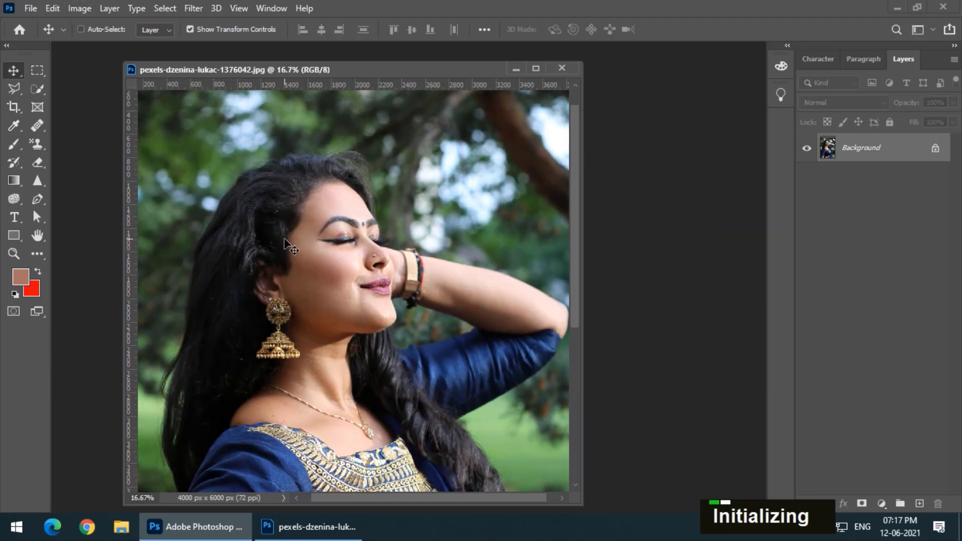
{"action": "left_click", "coordinate": [79, 8]}
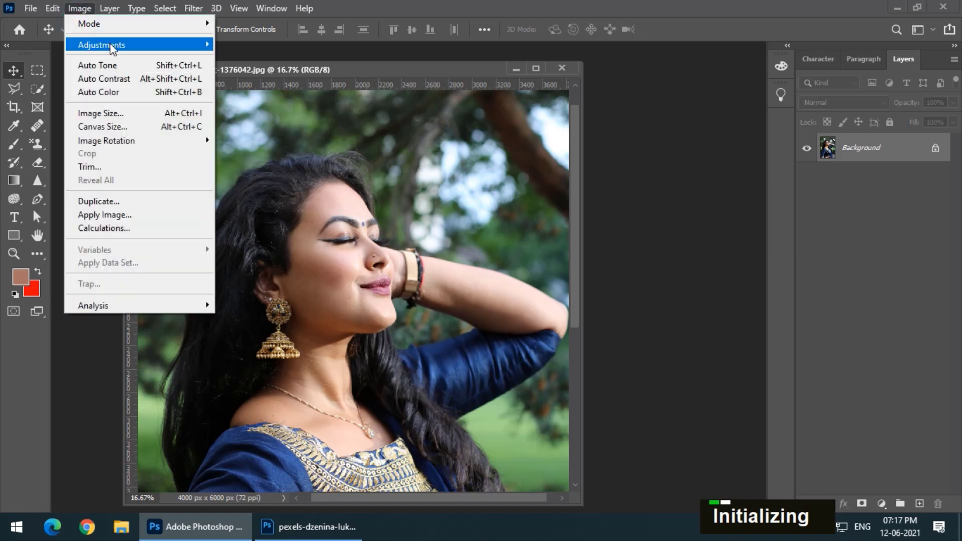
{"action": "mouse_move", "coordinate": [111, 45]}
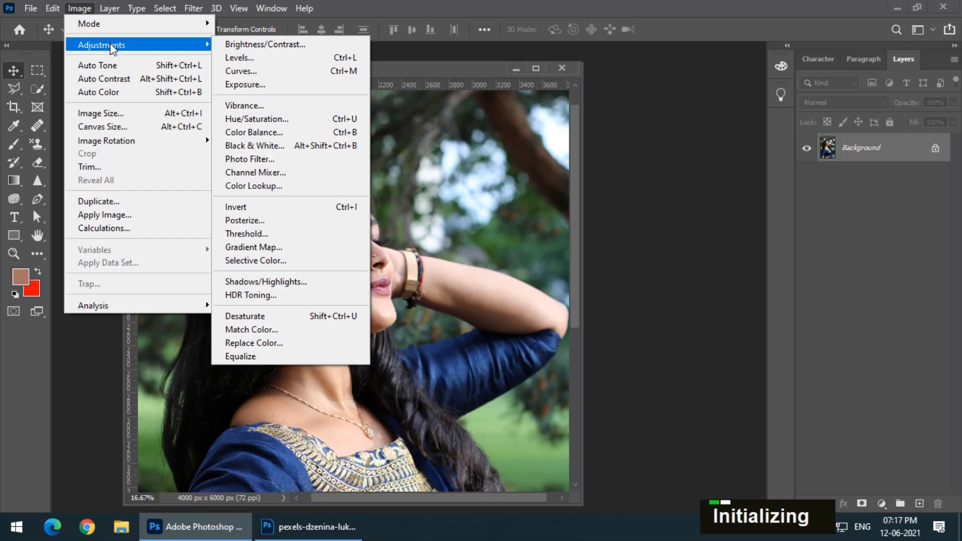
{"action": "left_click", "coordinate": [426, 69]}
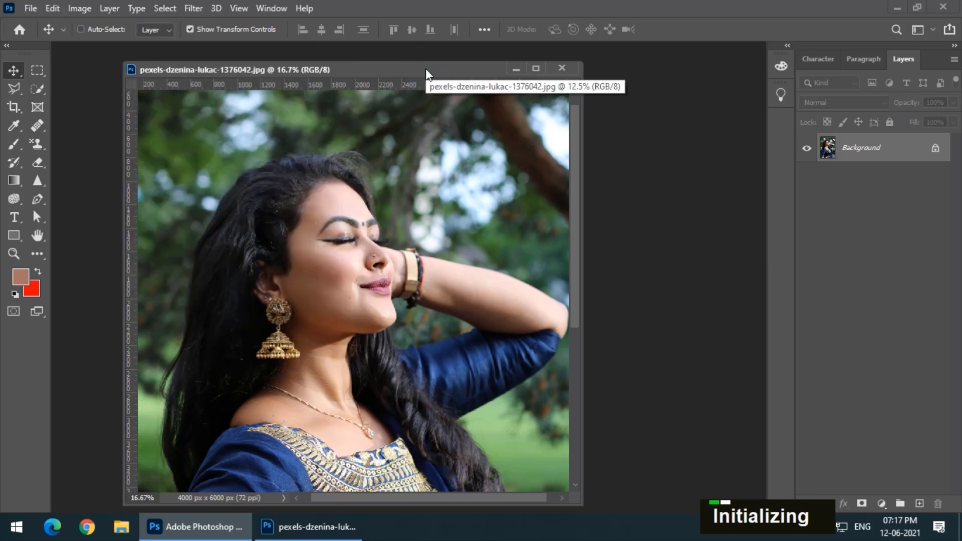